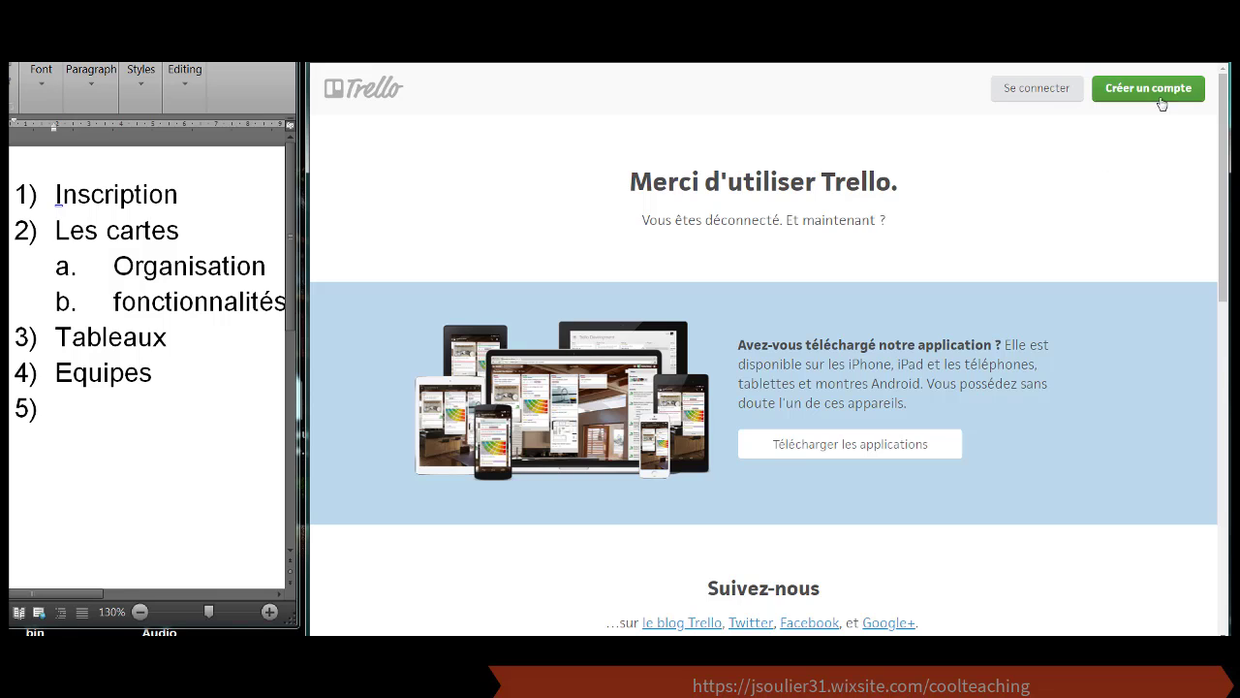
- Sign up for a new Trello account with a name, an e-mail address and a password of at least 8 characters
click(1153, 89)
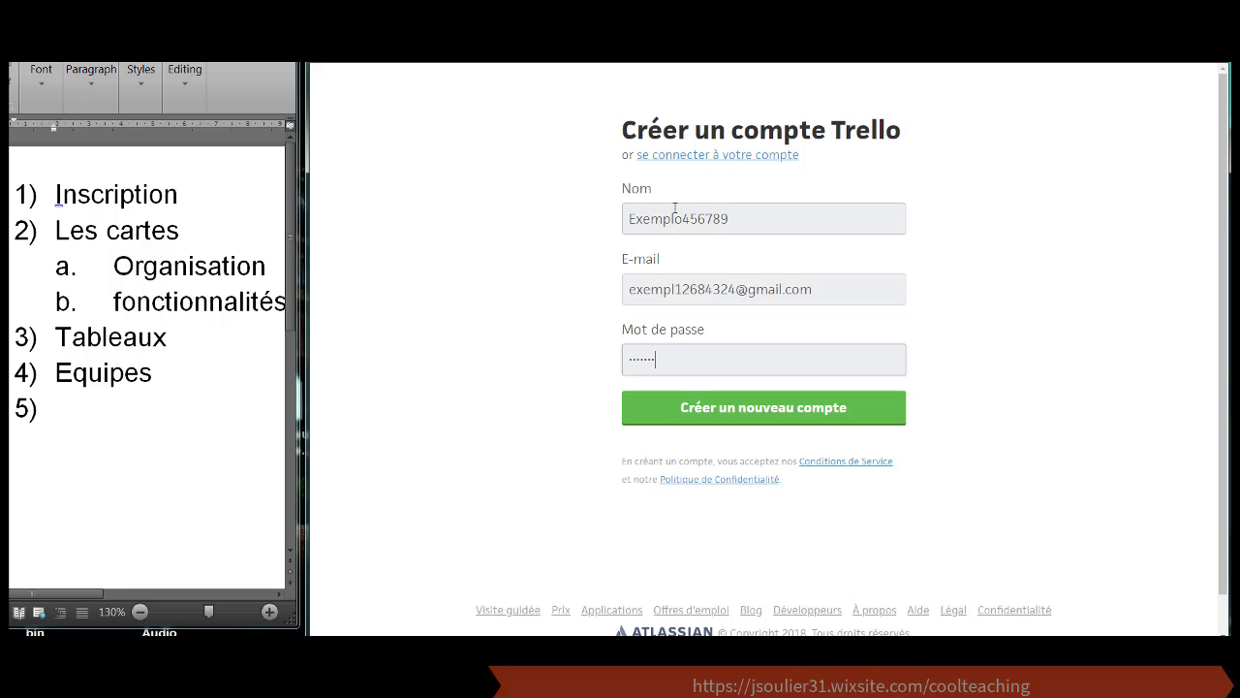
click(711, 409)
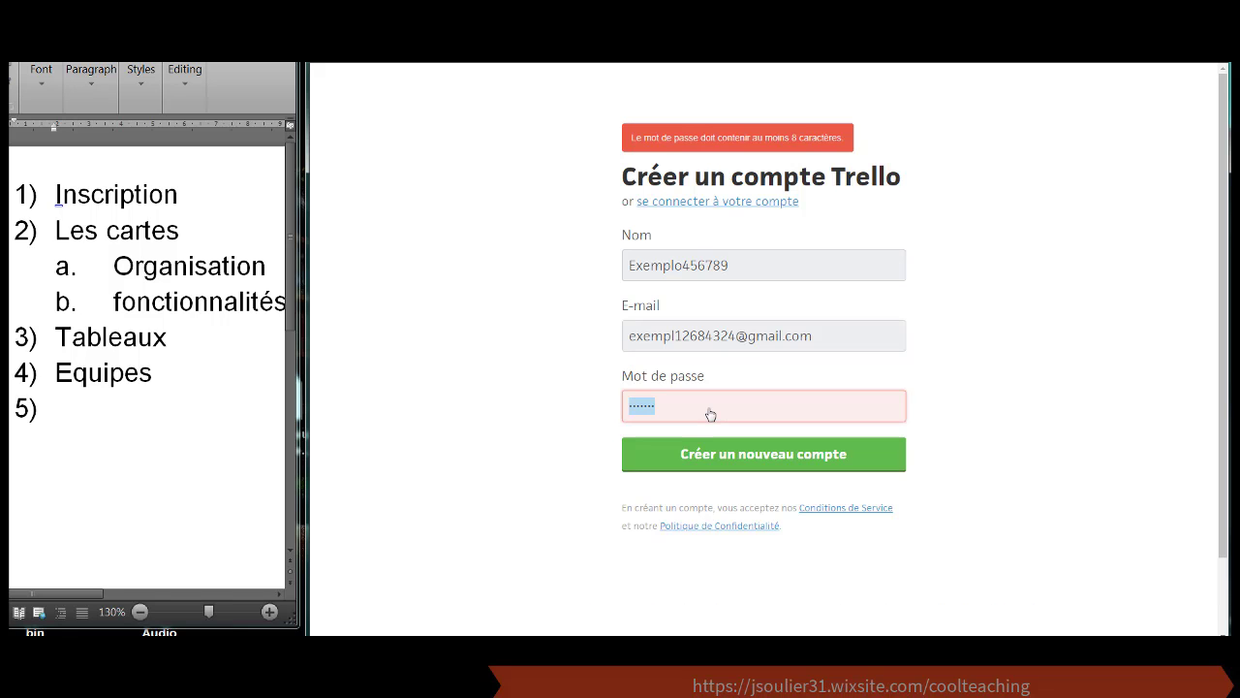
click(710, 408)
click(737, 444)
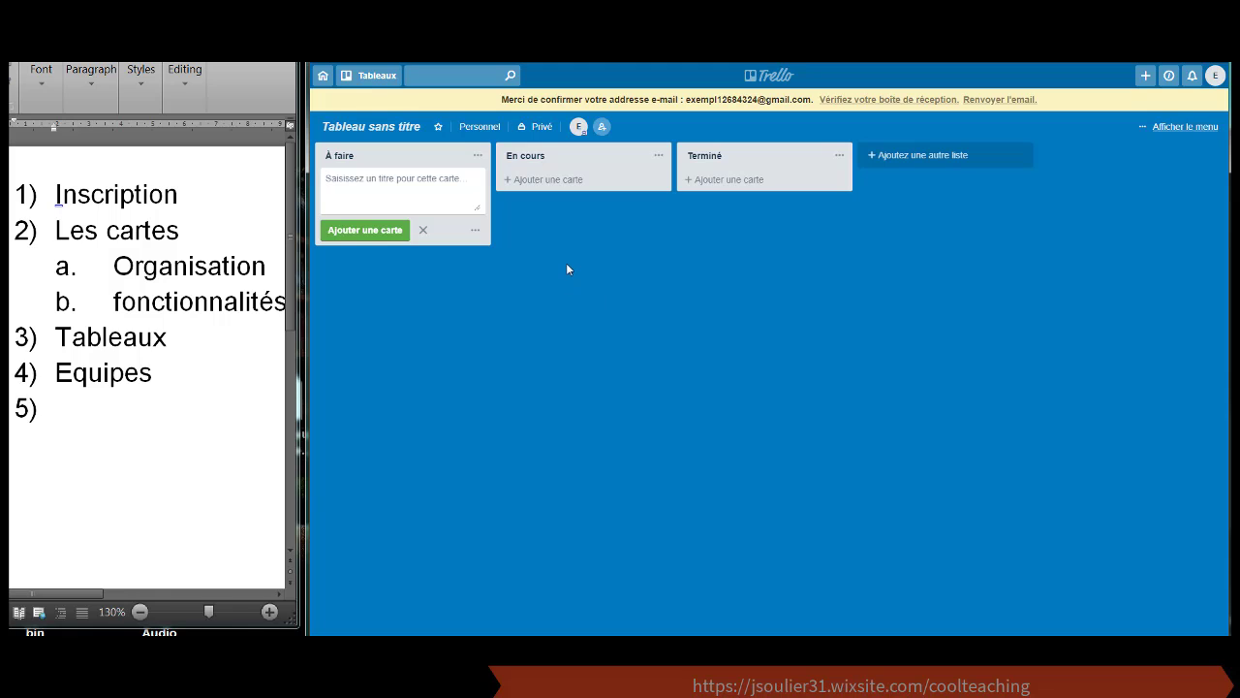
- Switch to the Word outline, highlight the "Inscription" item in green, and return to the Trello board
click(195, 189)
click(501, 249)
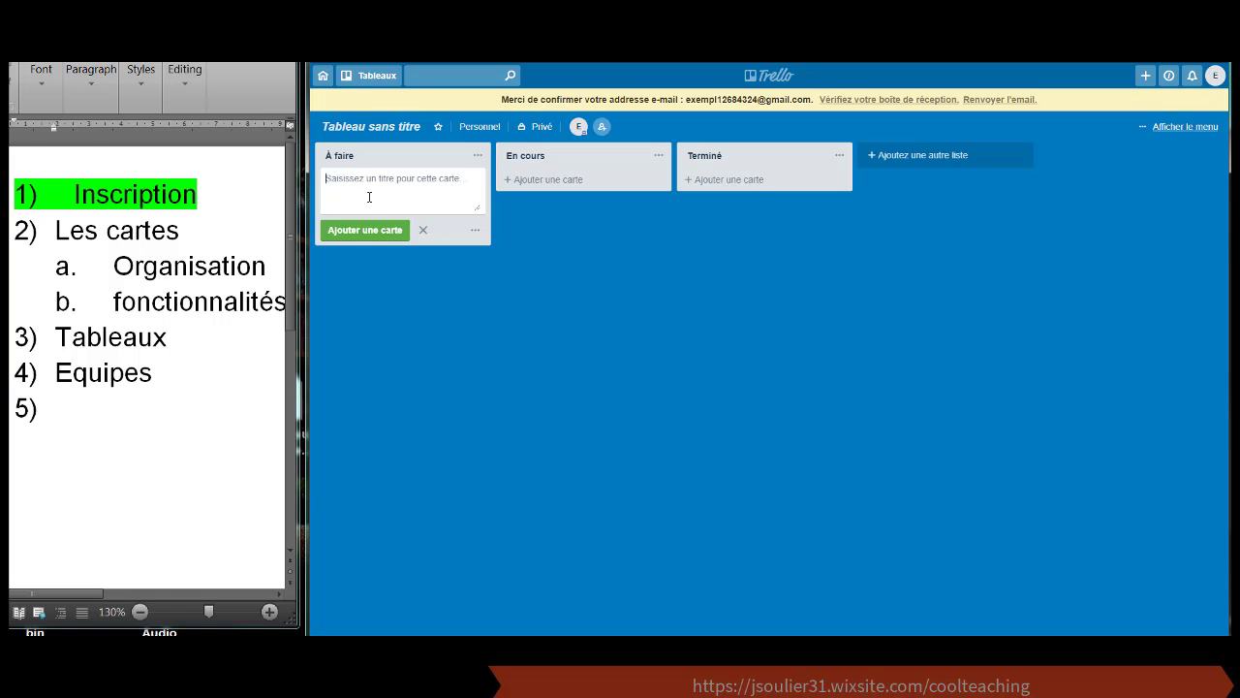
- Add three cards named "tache 1", "tache 2" and "tache 3" to the "À faire" list
text(tache 1)
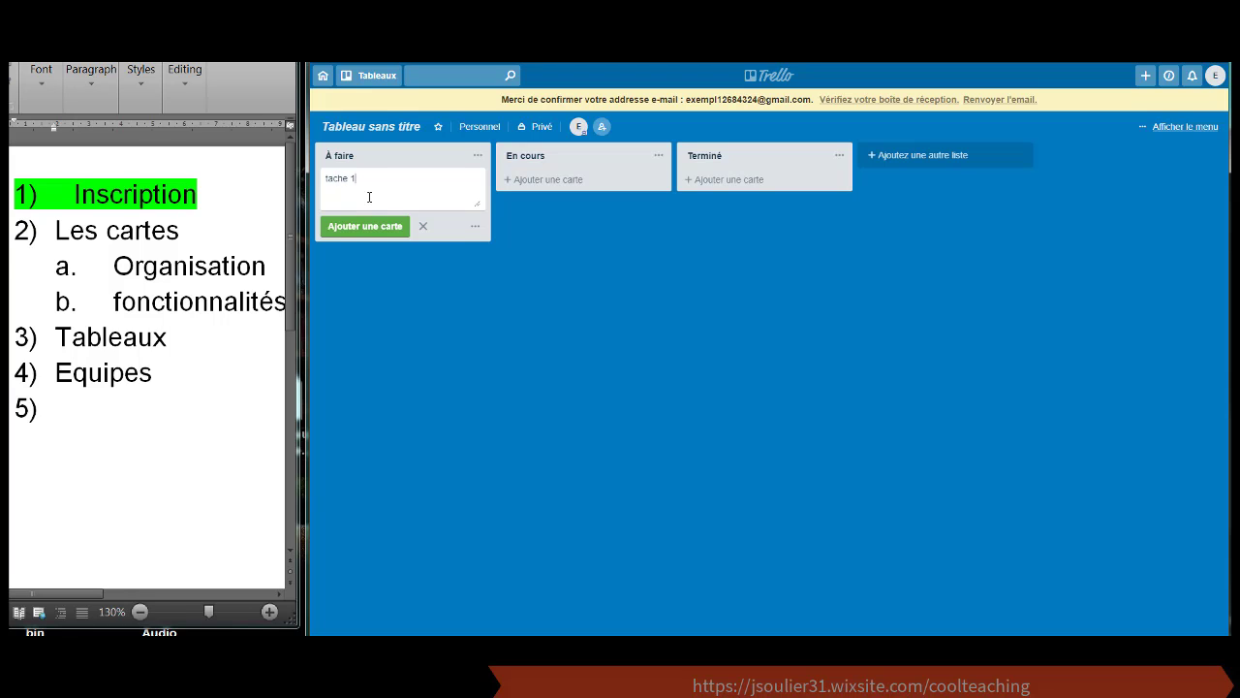
key(Return)
text(tache)
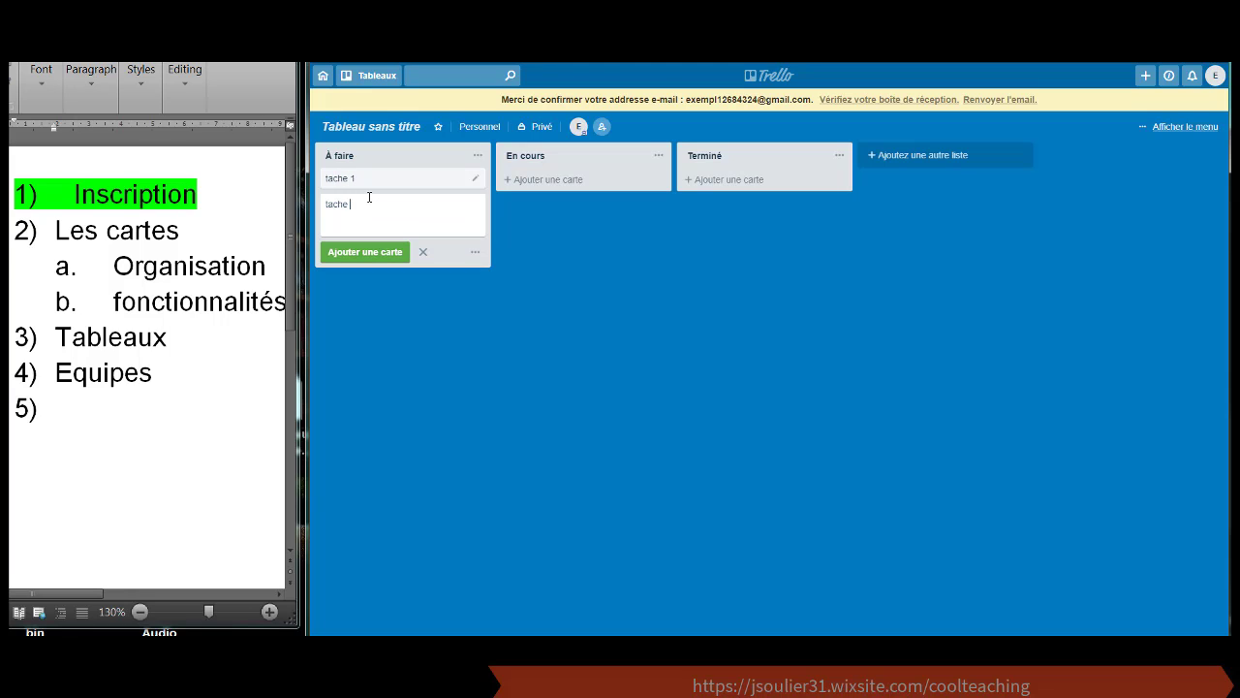
text( 2)
key(Return)
text(tache)
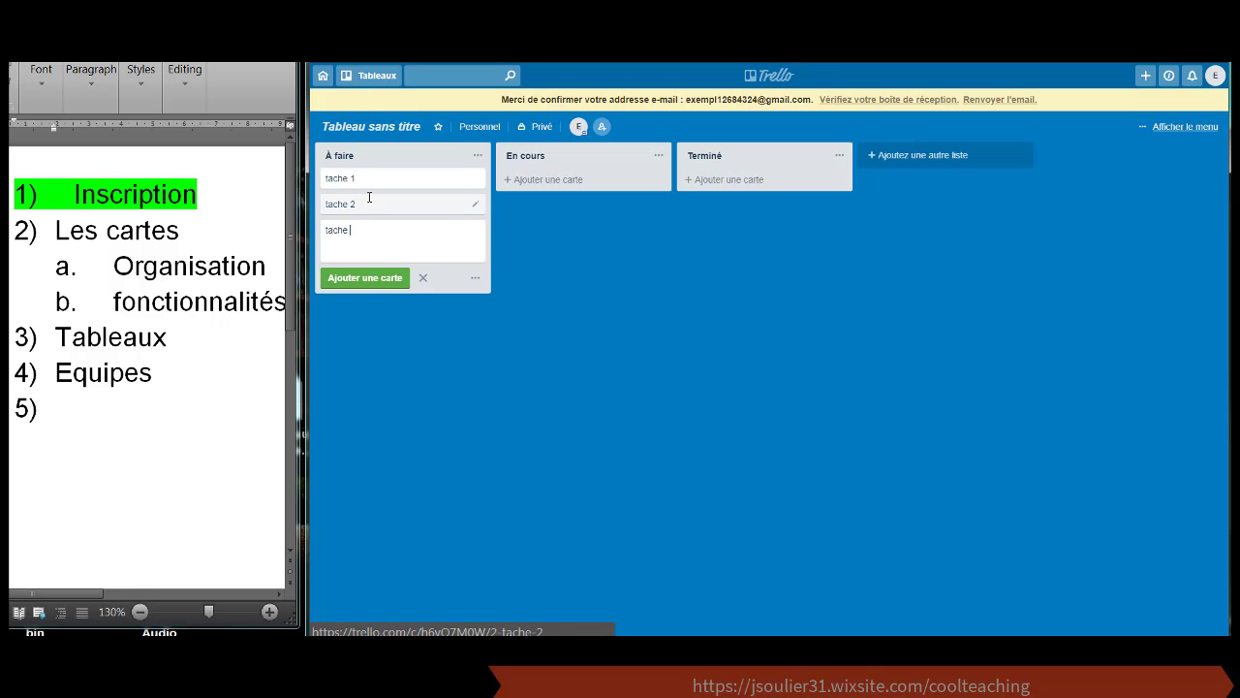
text( 3)
key(Return)
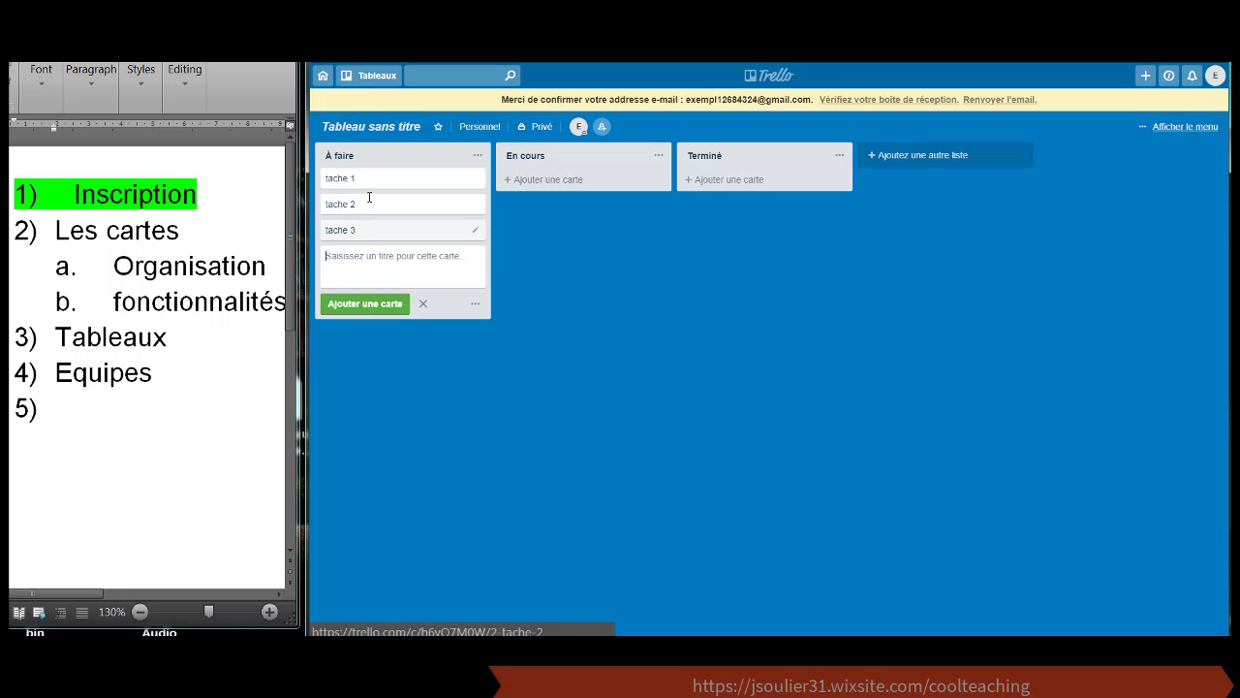
click(361, 156)
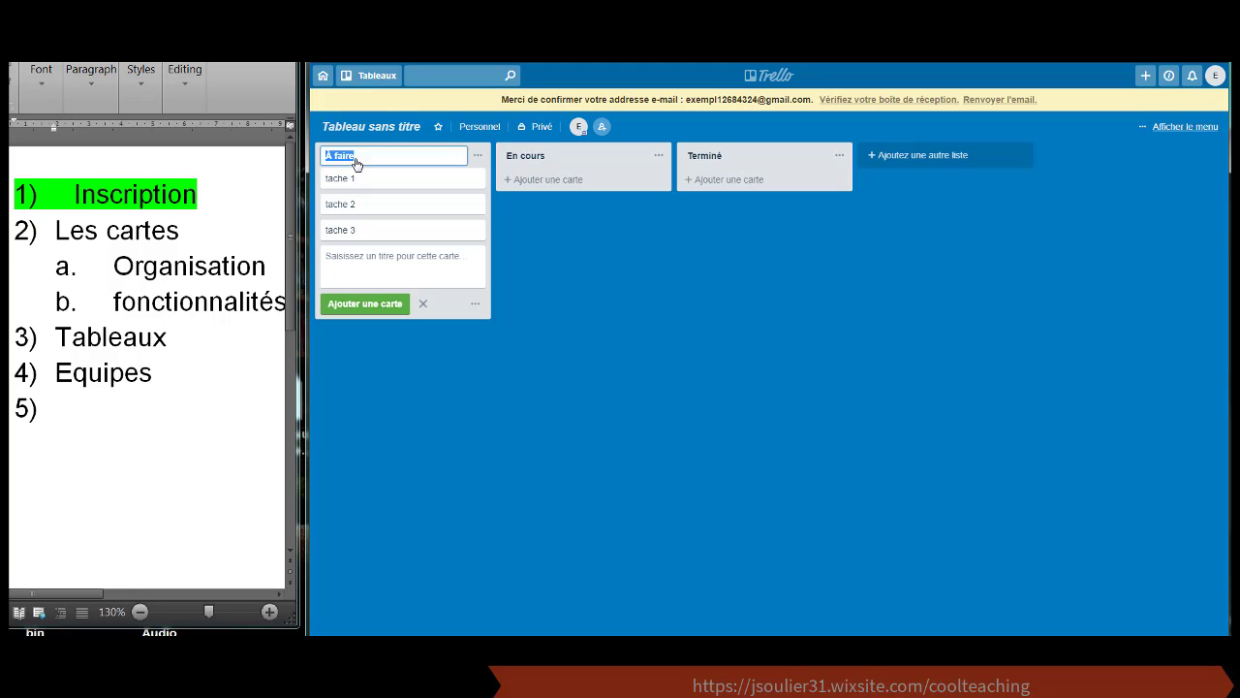
click(361, 156)
click(541, 155)
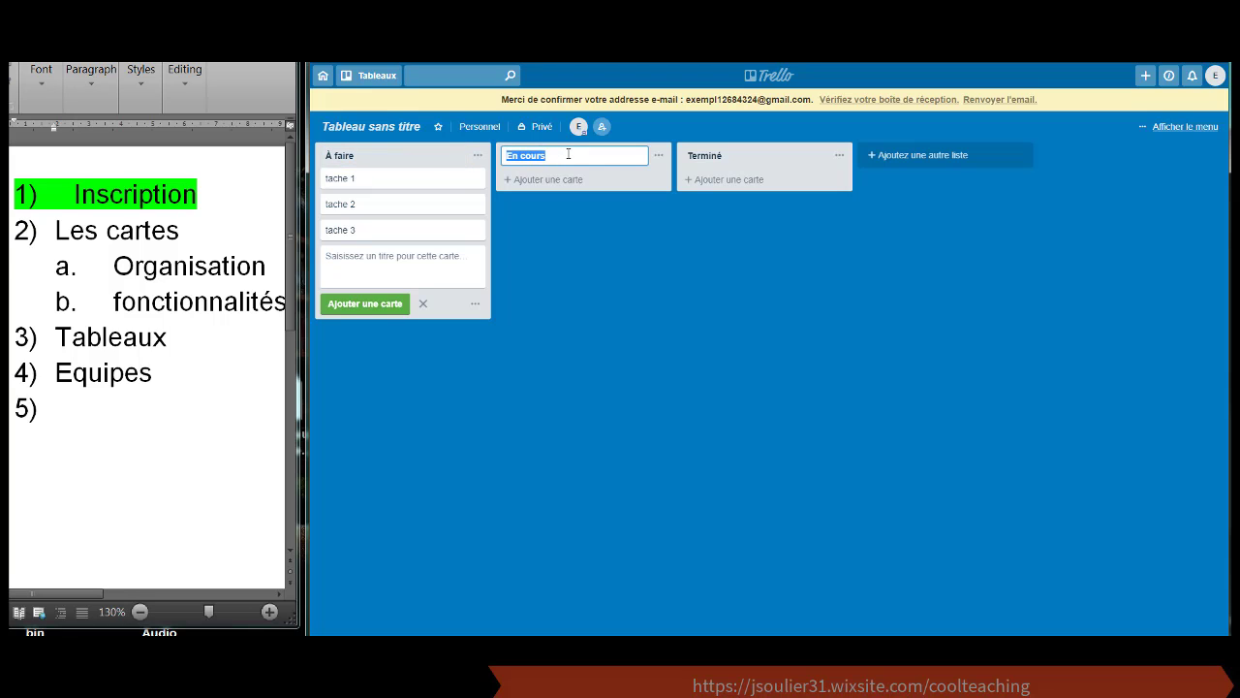
- Add a card named "z" to the "En cours" list
click(558, 182)
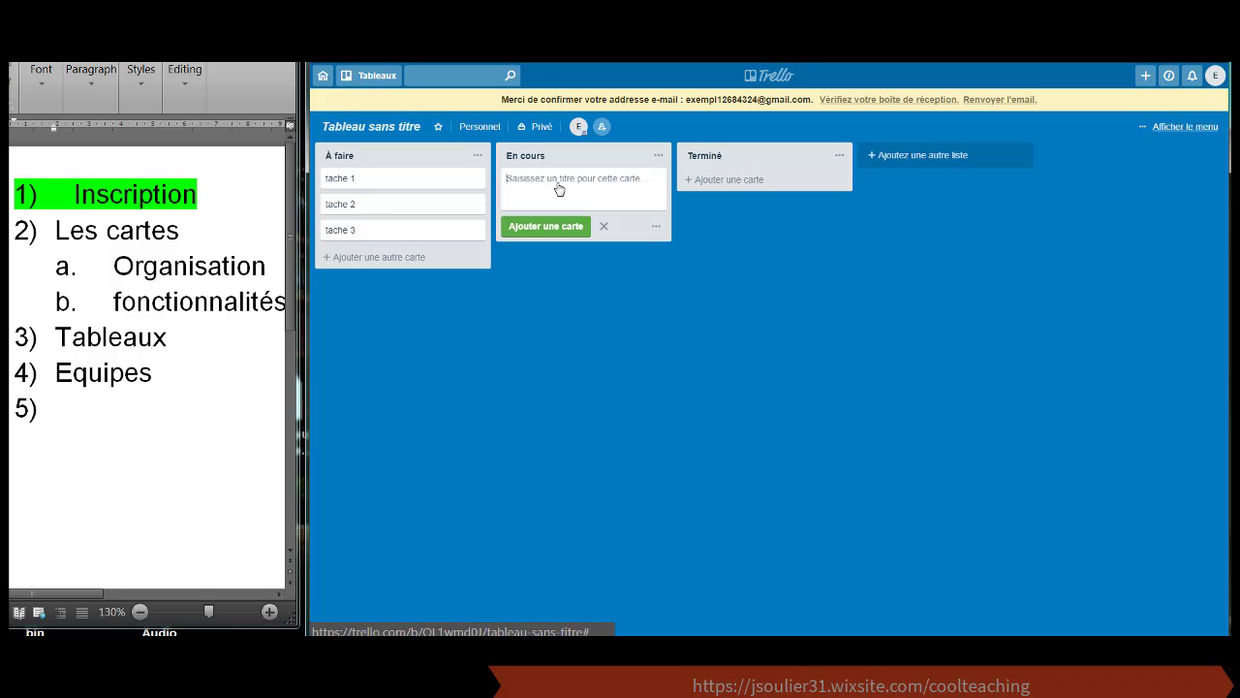
text(ze)
key(Return)
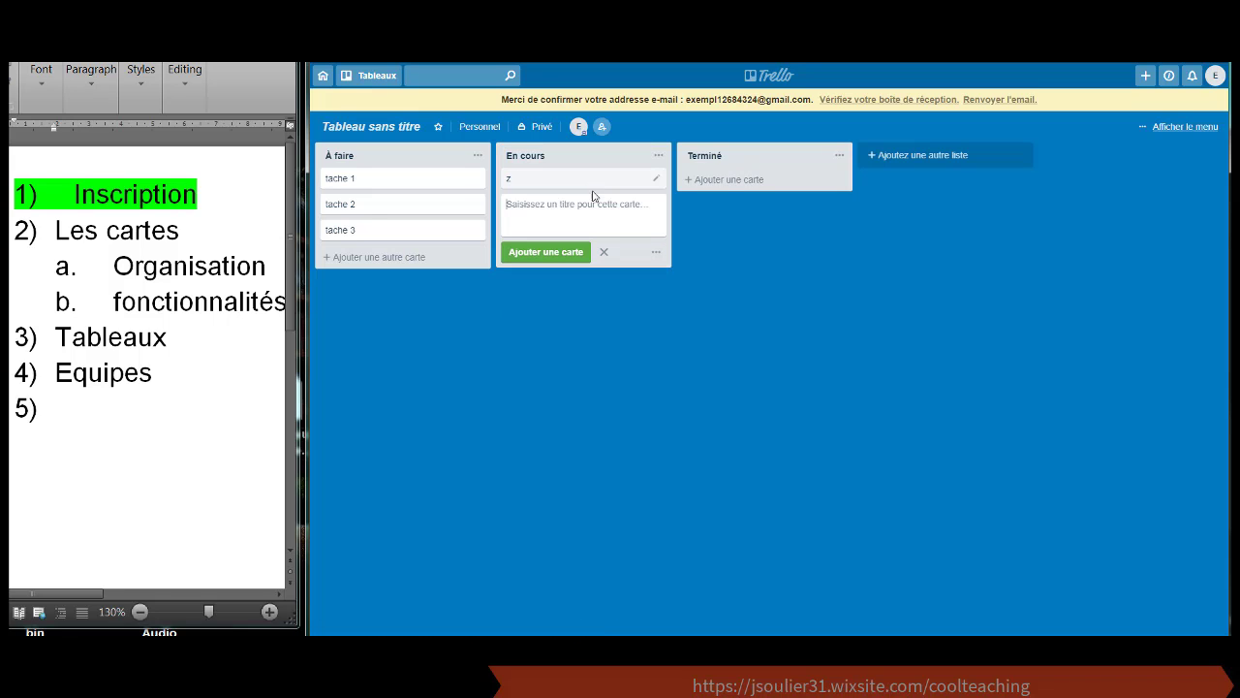
- Add a new list named "u" after the "Terminé" list
click(913, 157)
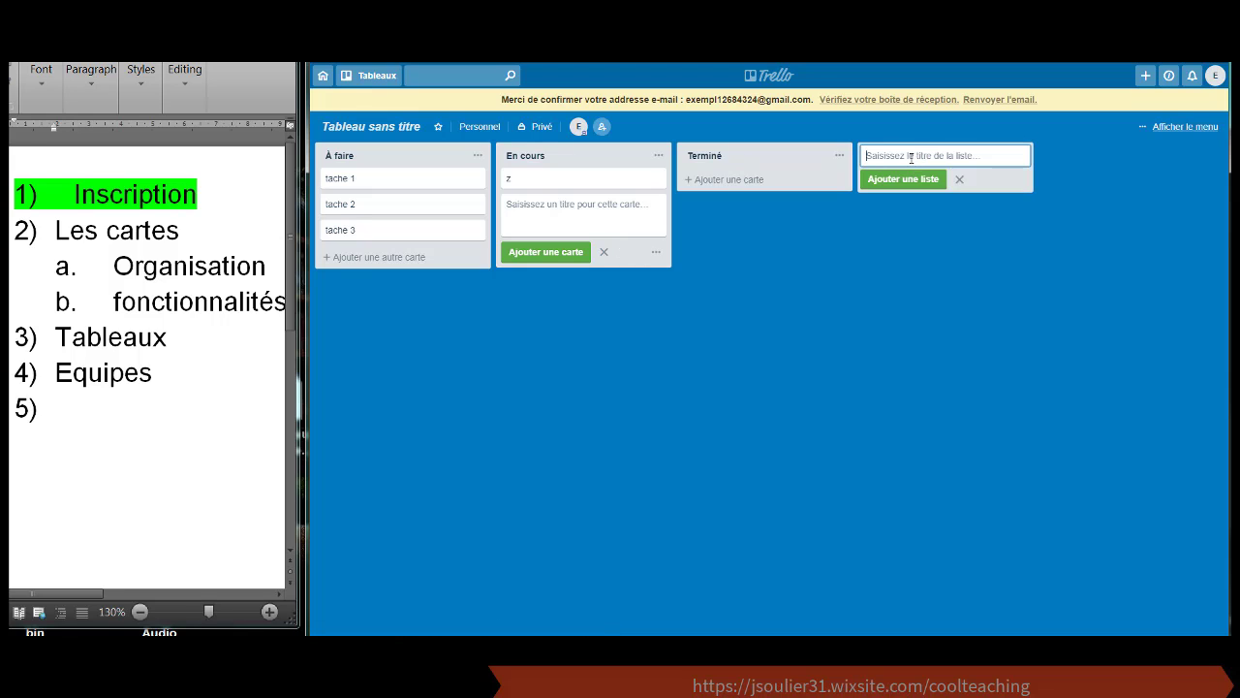
text(u)
key(Return)
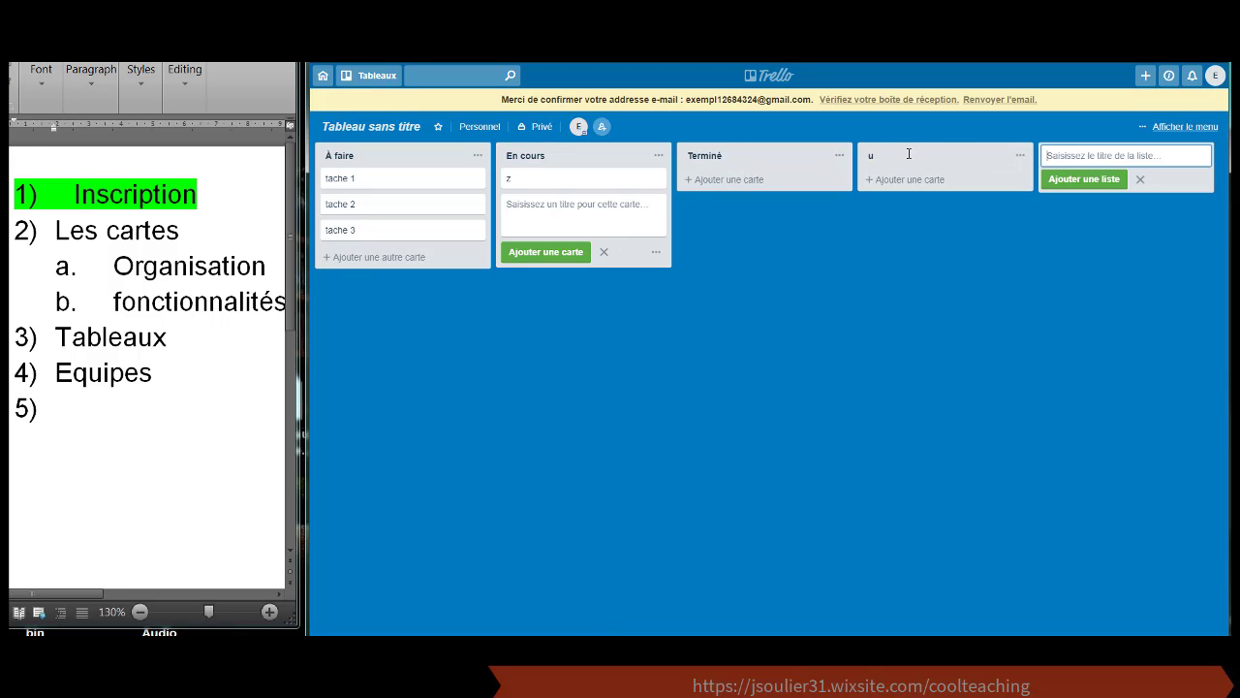
- Open the "tache 1" card and extend its title to "tache 1 : communication"
click(389, 187)
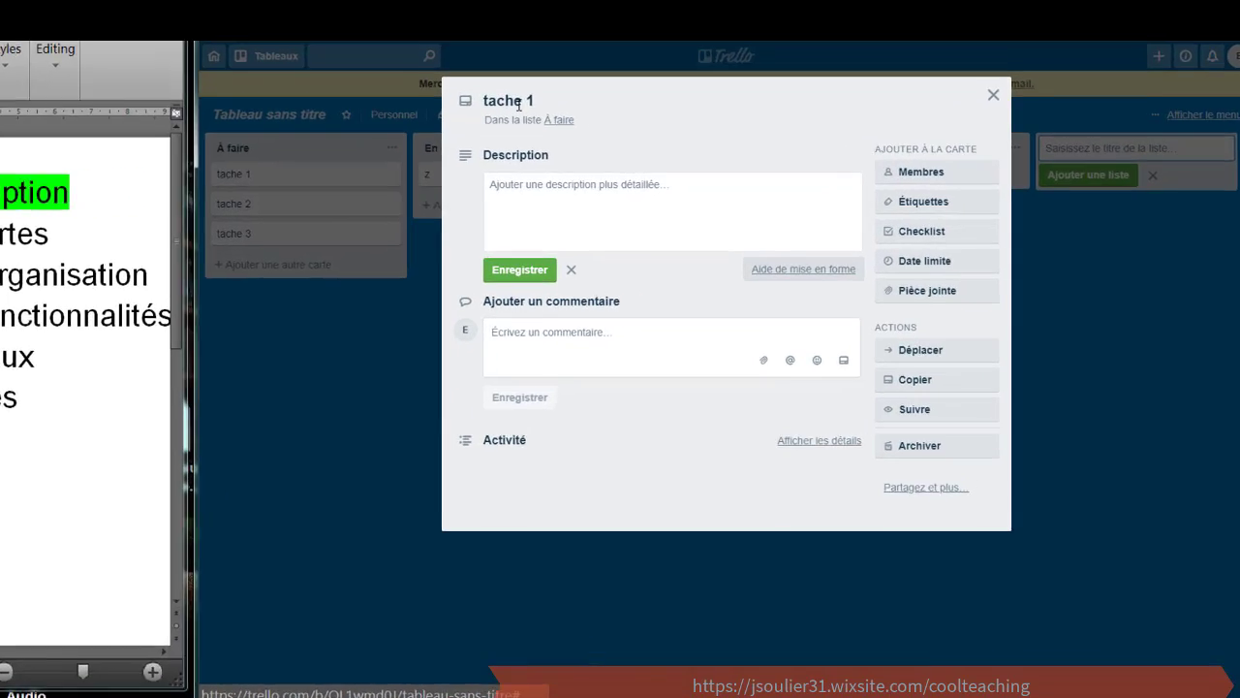
click(607, 115)
drag(608, 115, 653, 116)
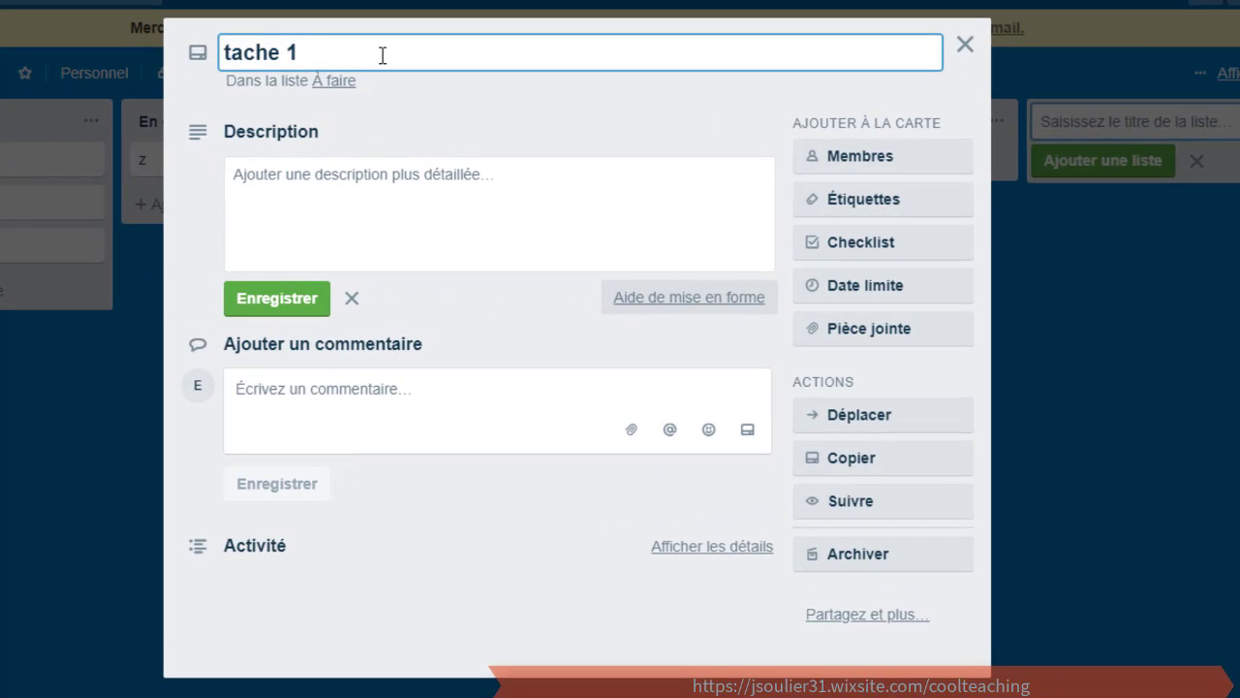
drag(383, 55, 224, 55)
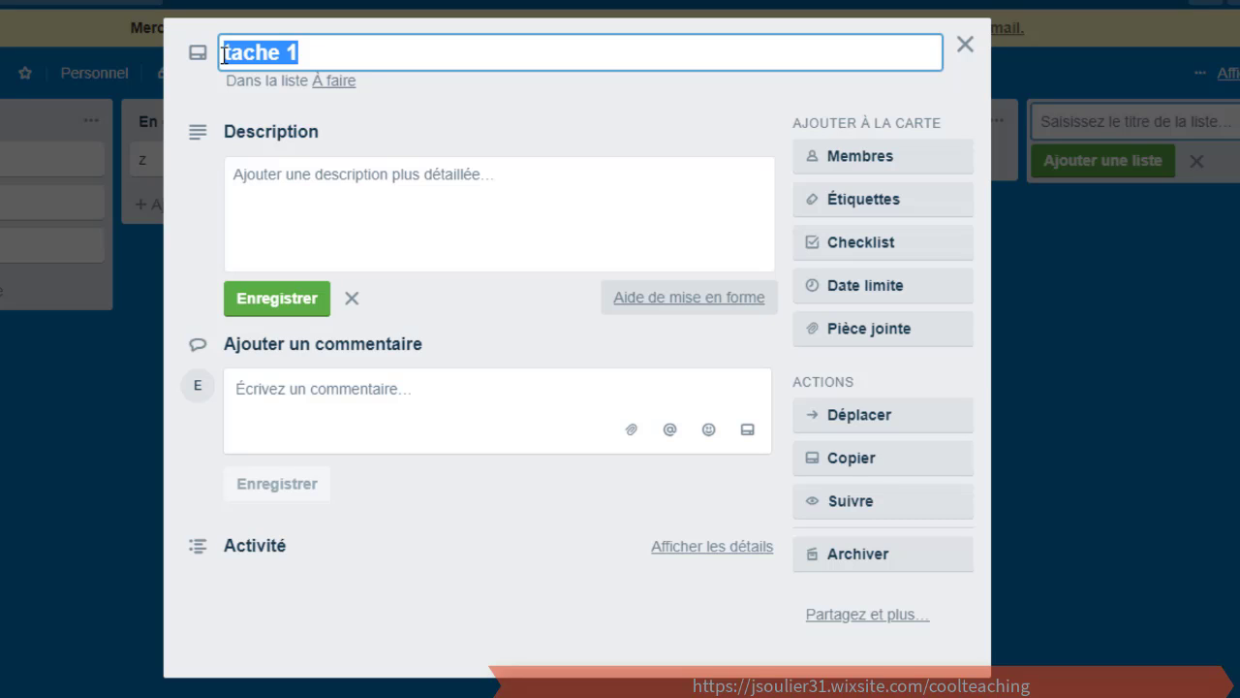
key(End)
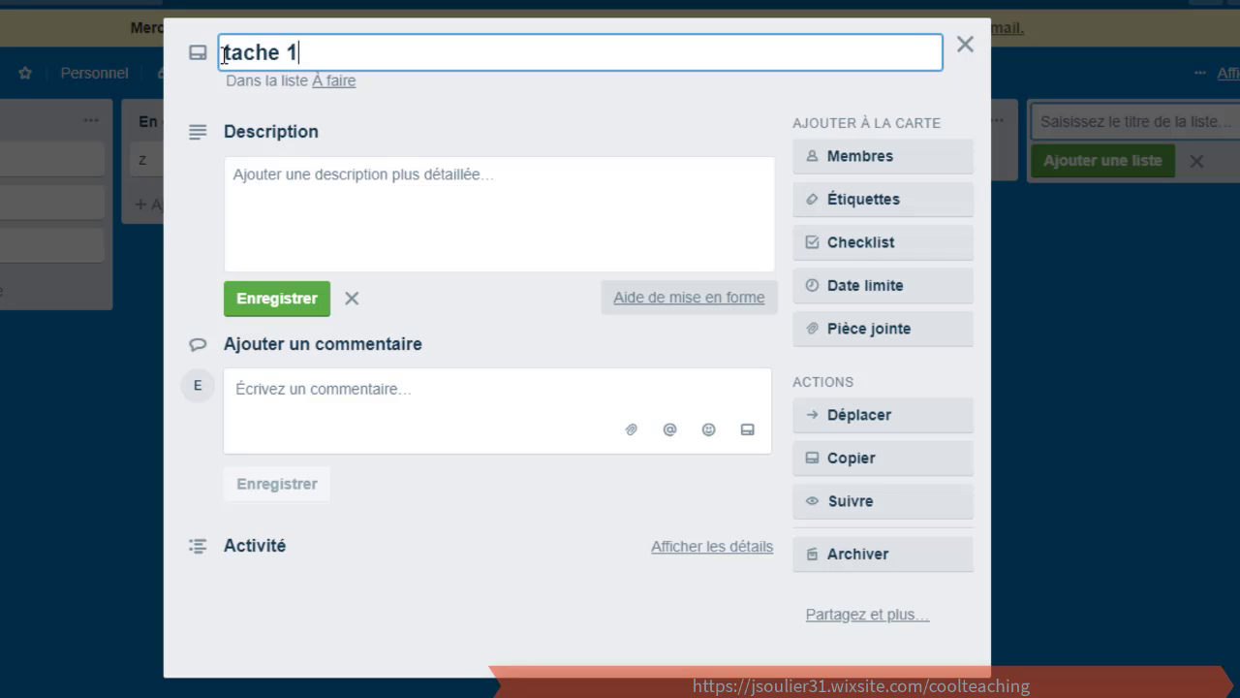
text(: communication)
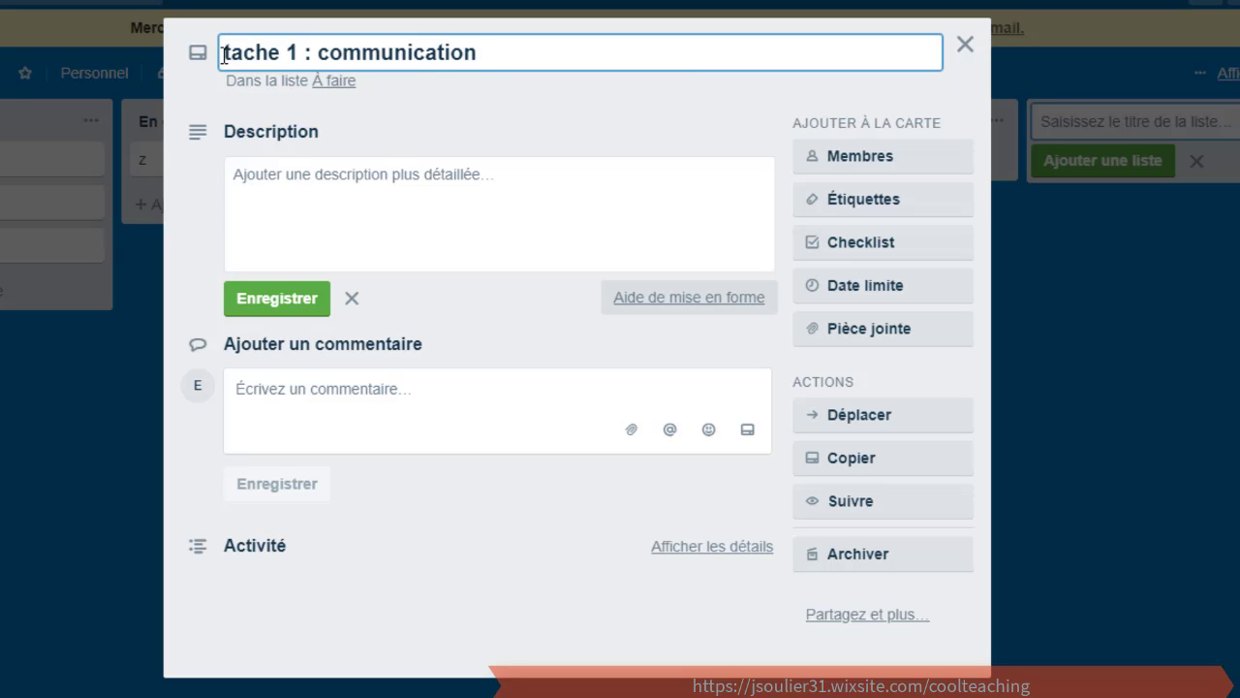
- Save the text "description" as the card's description and close the card
click(359, 173)
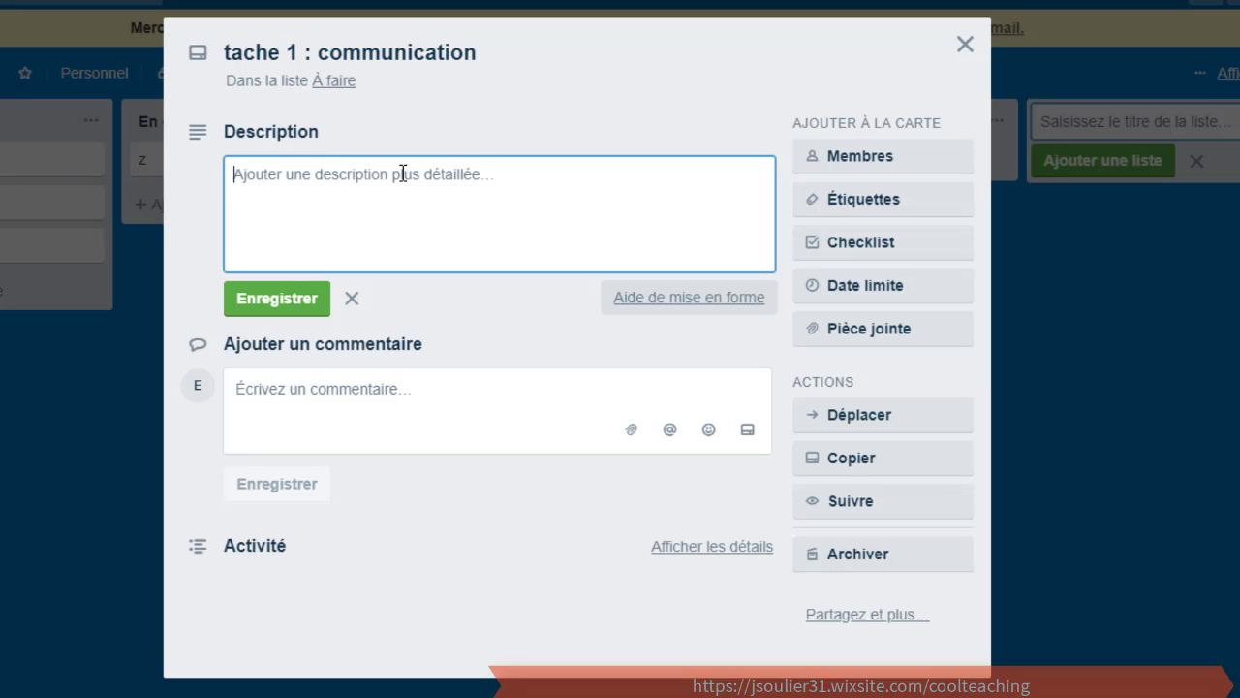
text(descr)
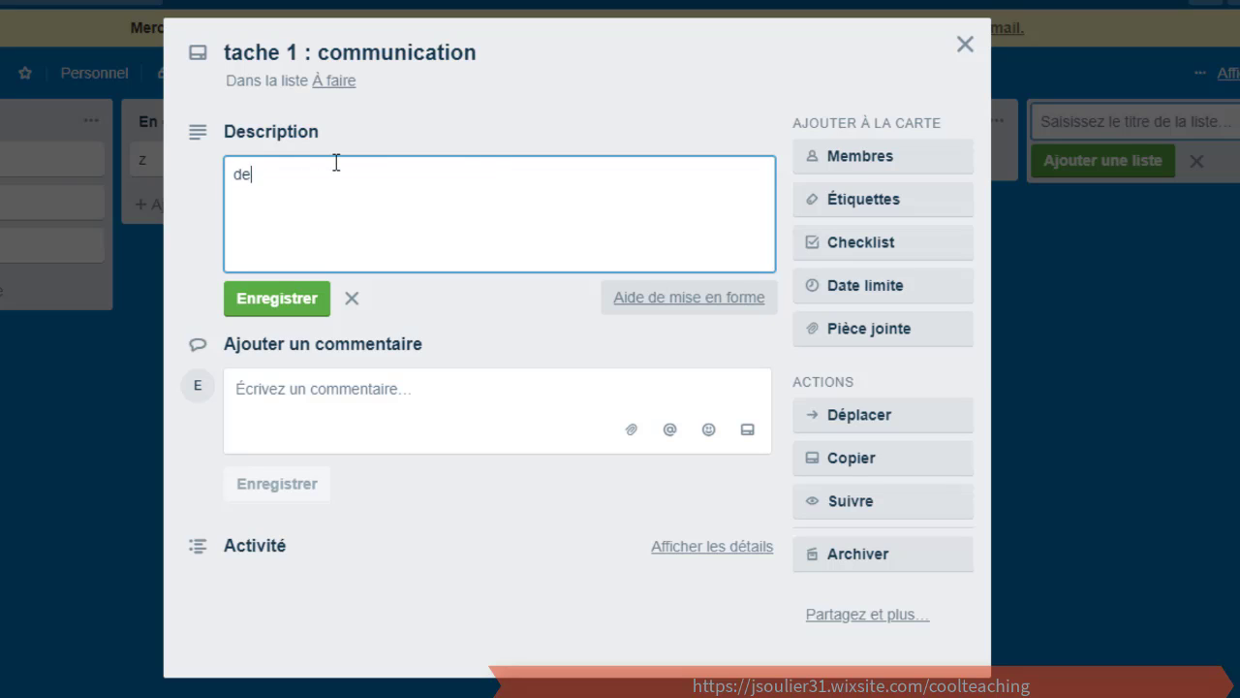
text(iption)
click(279, 310)
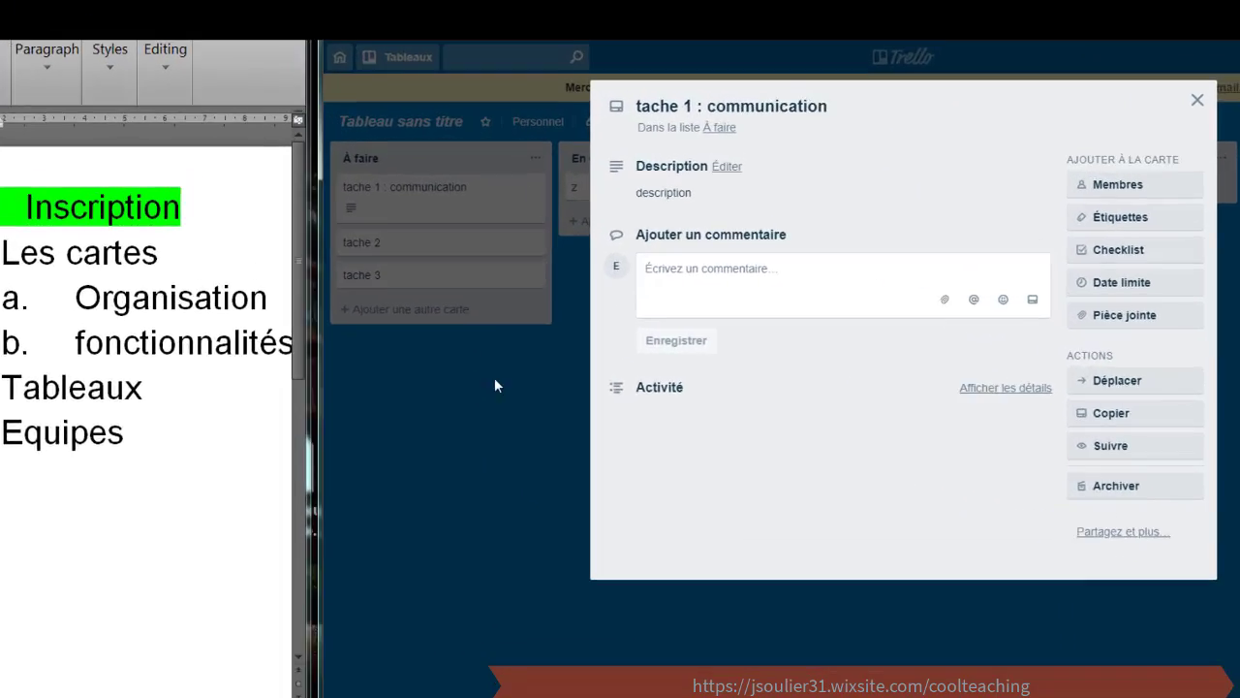
click(115, 490)
- Reopen the "tache 1 : communication" card and add a checklist titled "entreprises à visiter"
mouse_move(637, 410)
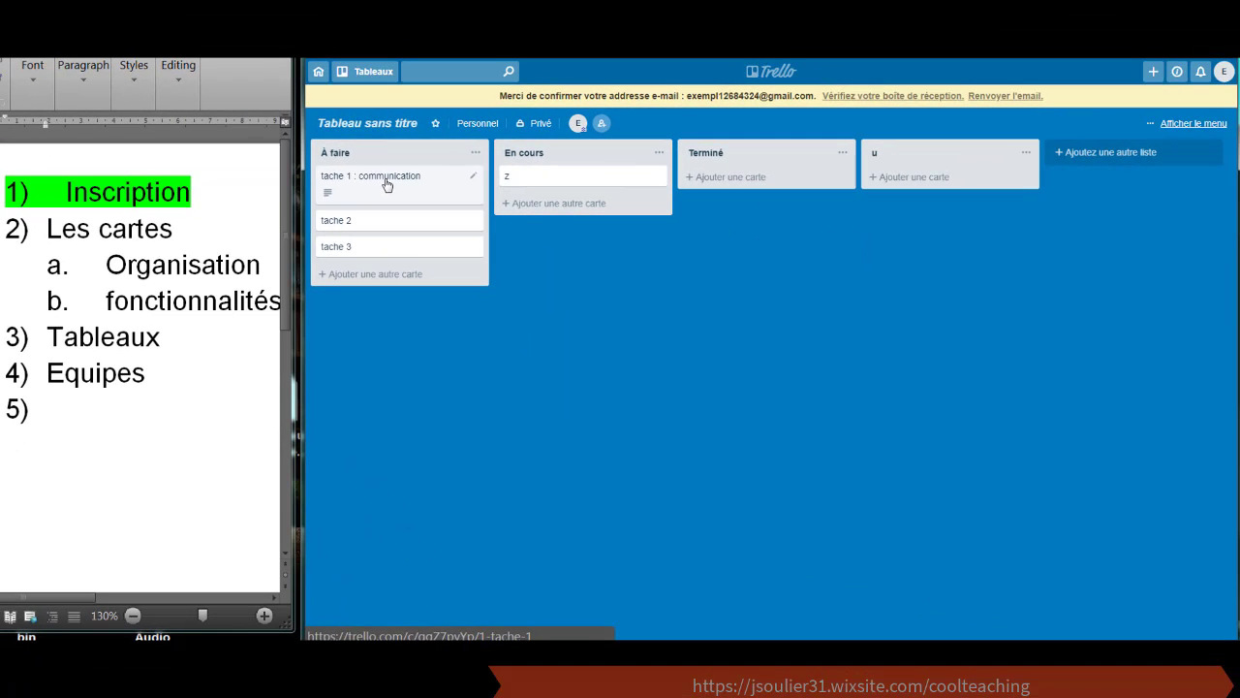
click(857, 350)
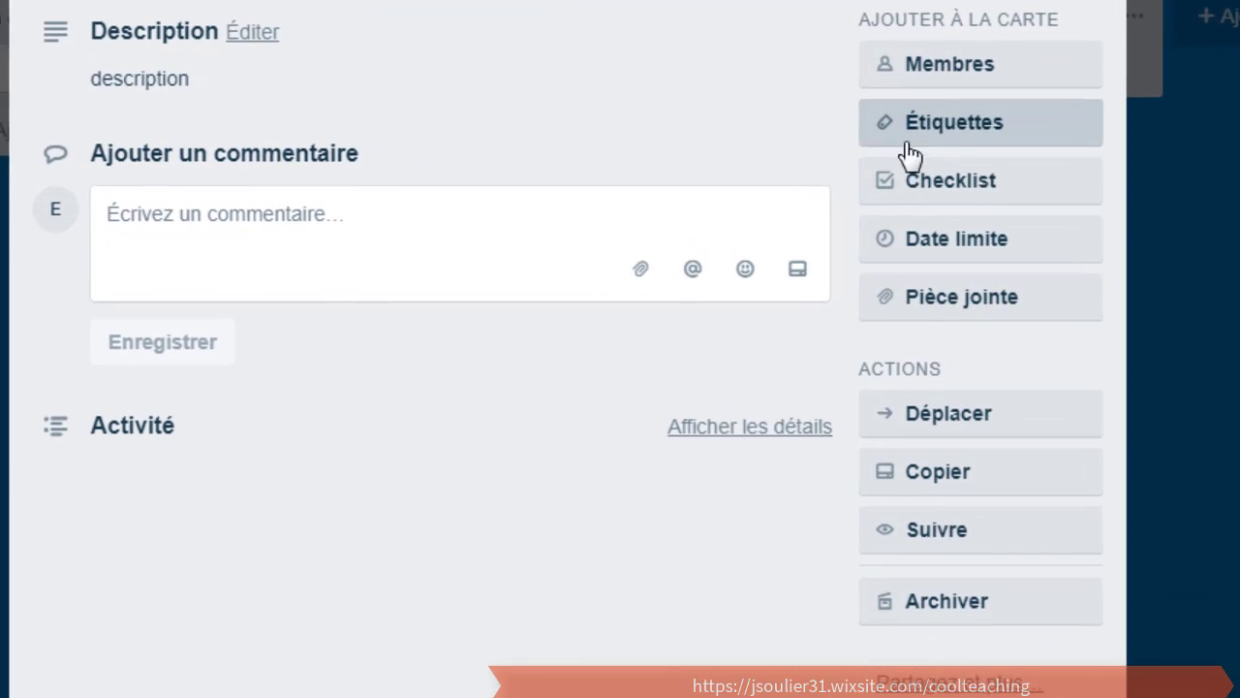
click(966, 192)
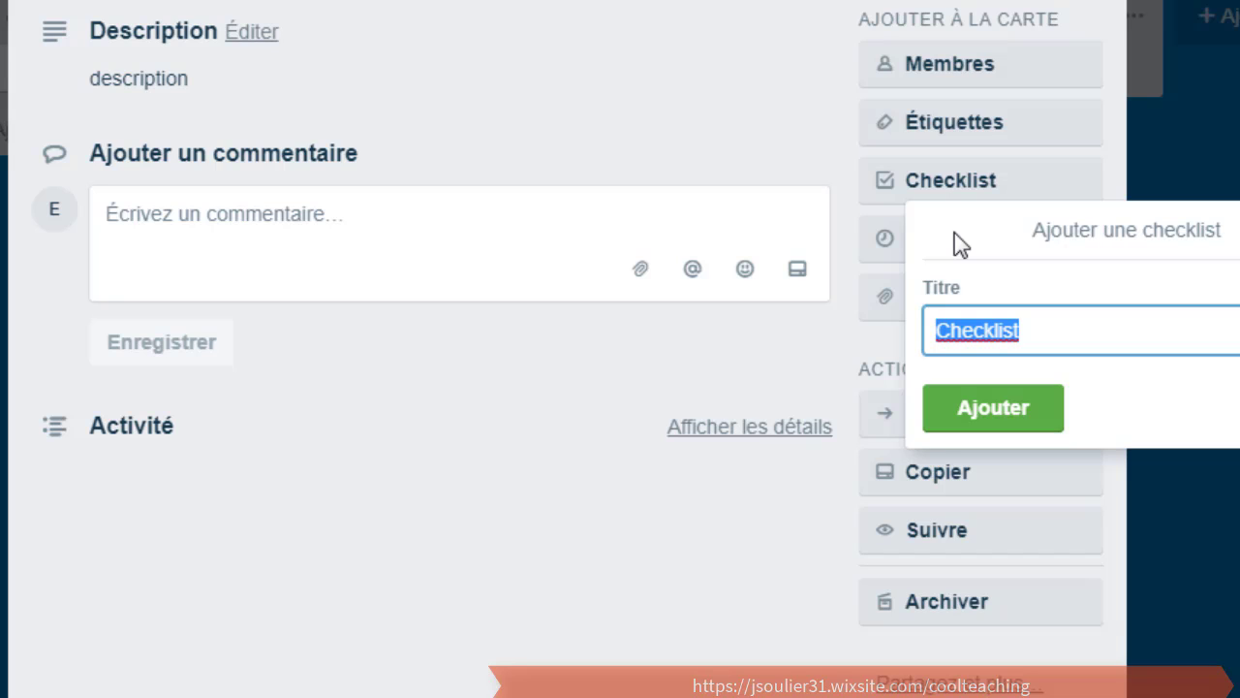
text(entrep)
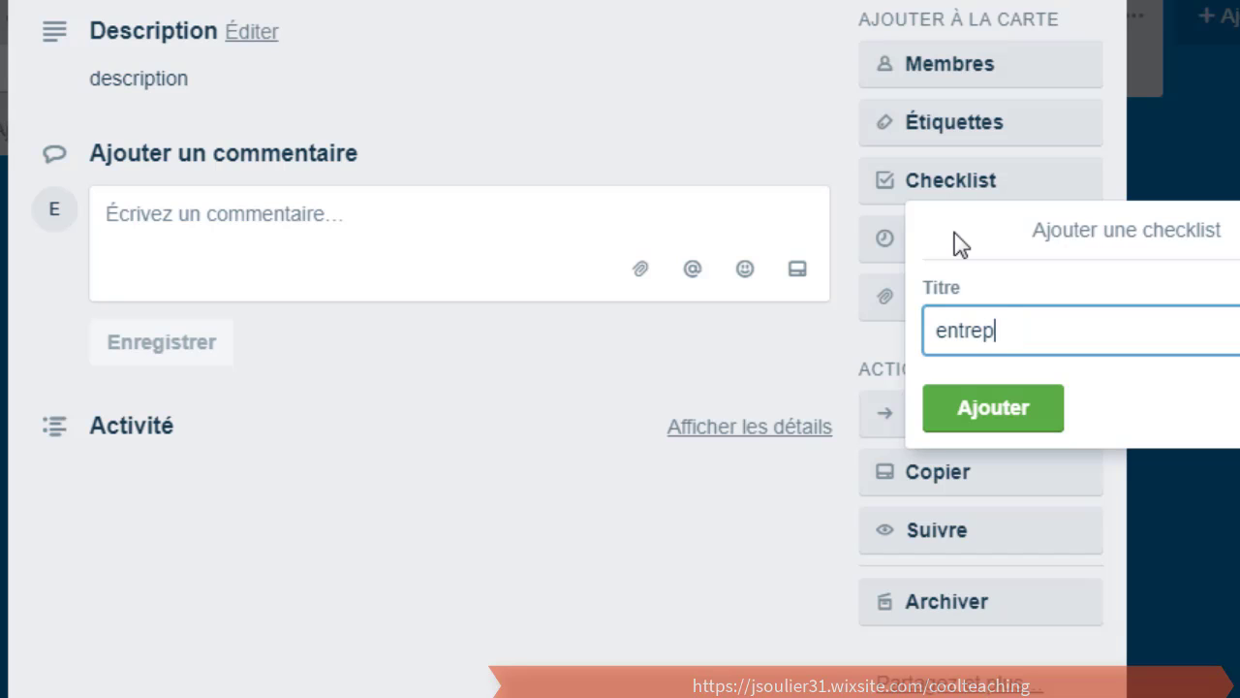
text(rises à visiter)
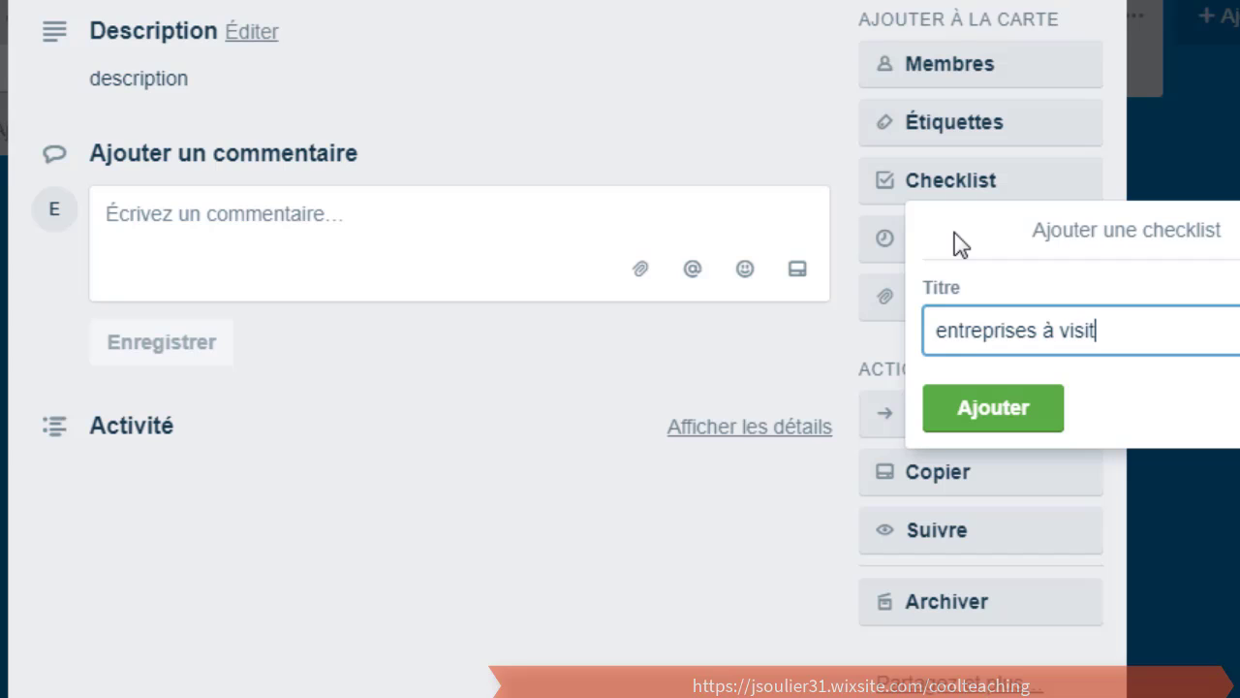
key(Return)
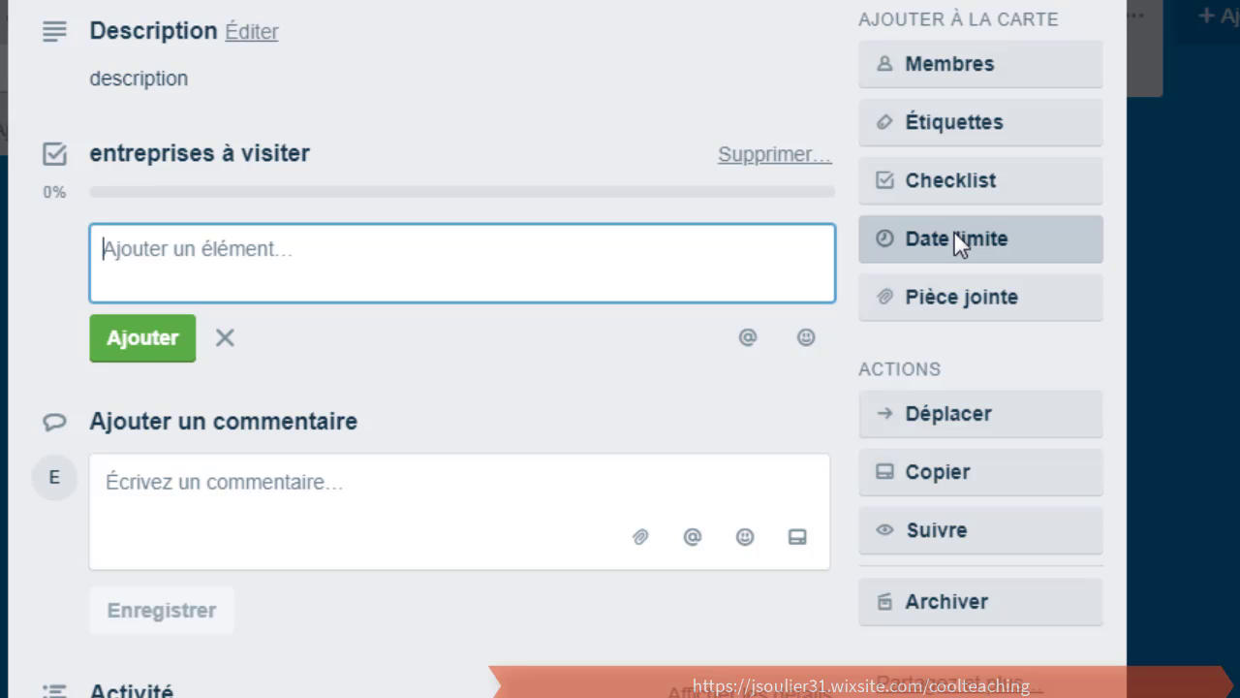
- Add the items "entreprise1", "entreprise 2" and "etc." to the "entreprises à visiter" checklist
text(entreprise1)
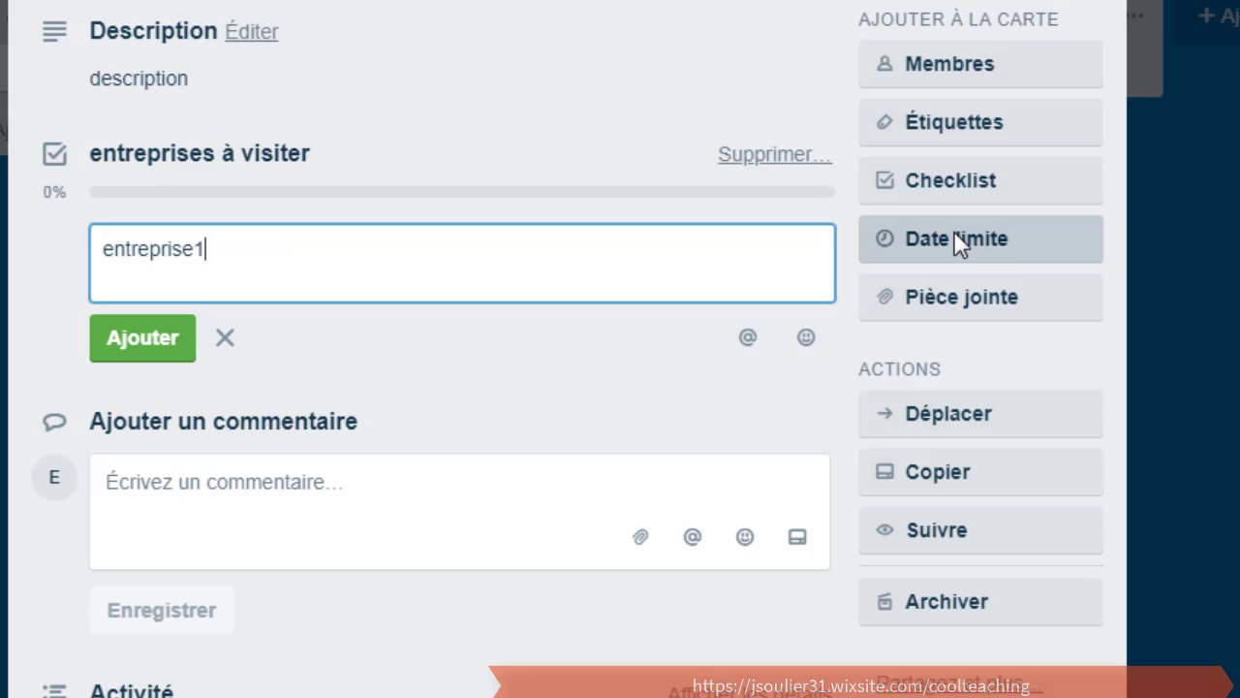
key(Return)
text(entrepris)
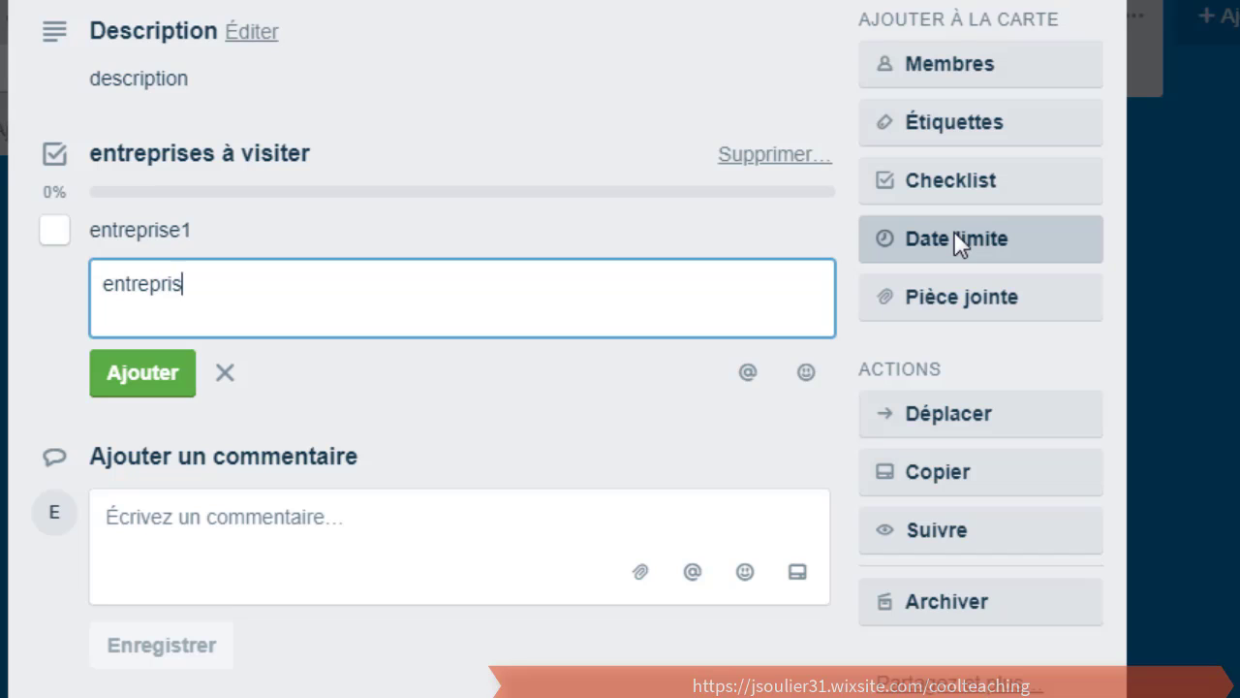
text(es 2)
key(Return)
text(etc.)
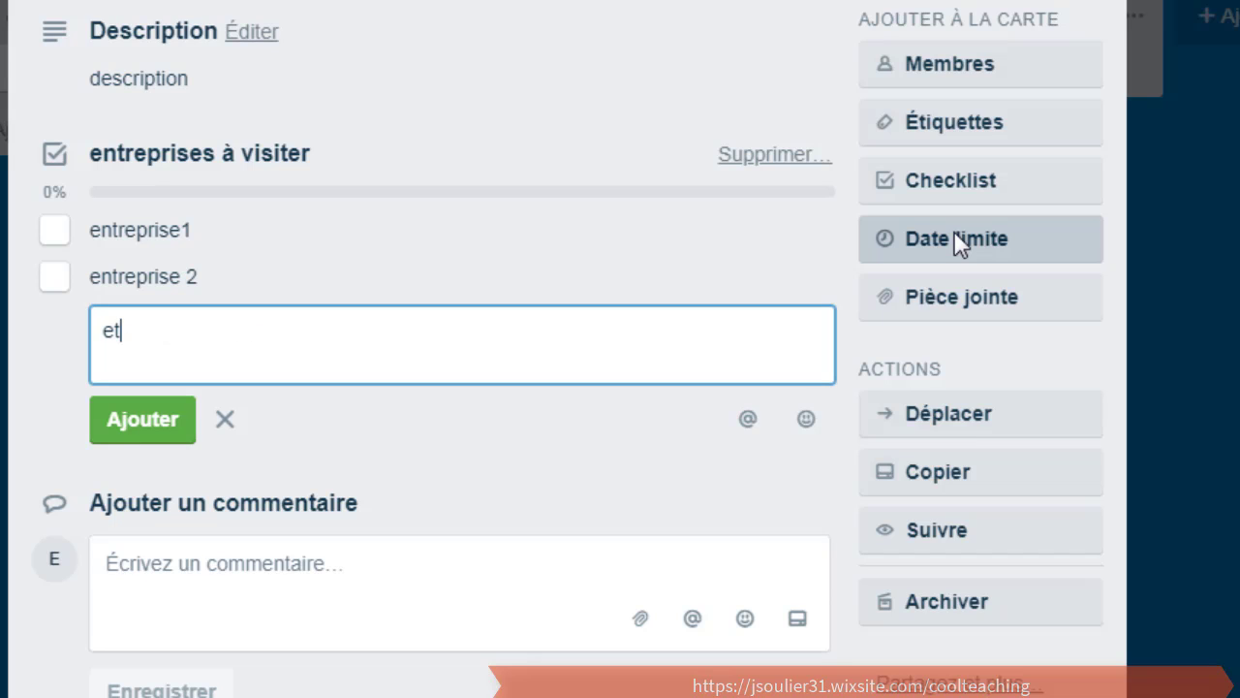
key(Return)
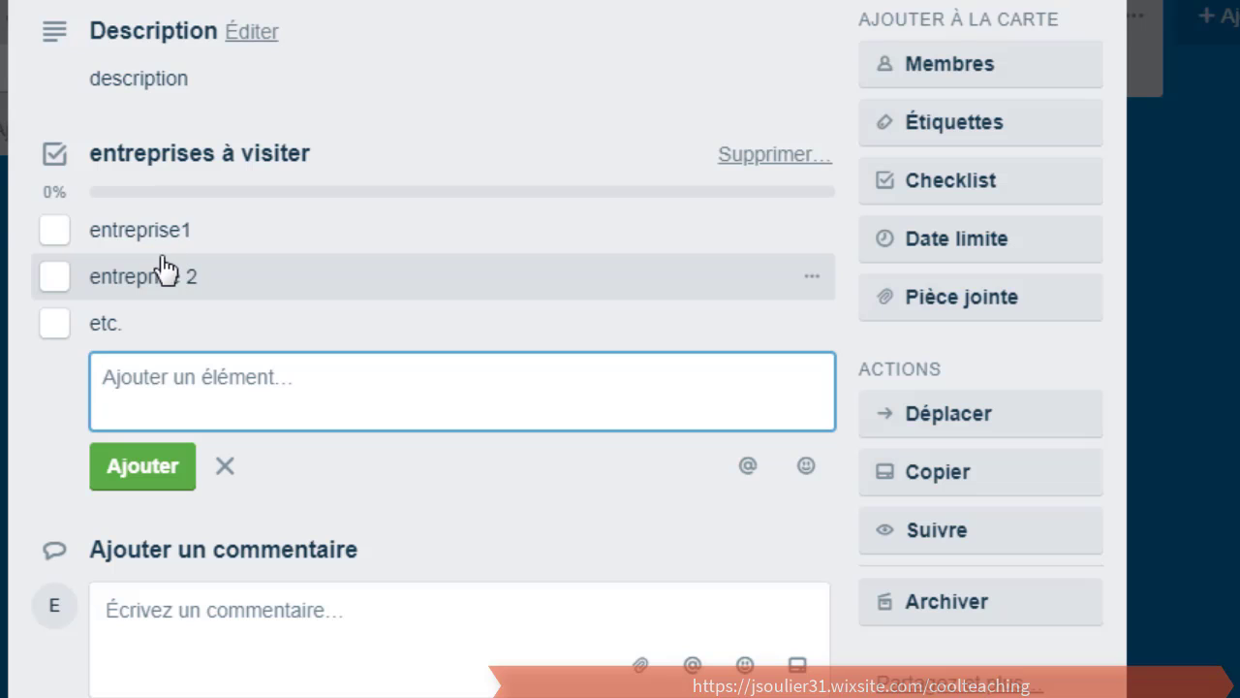
- Mark all three items of the "entreprises à visiter" checklist as completed and close the card
click(56, 232)
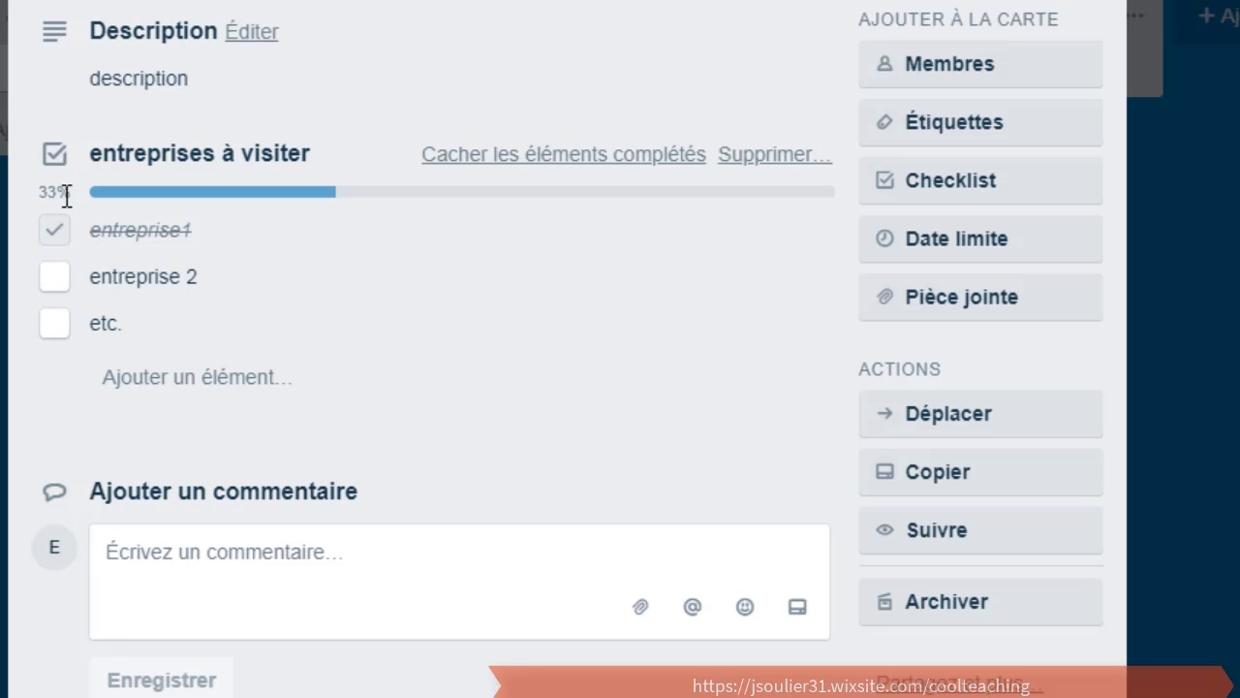
click(51, 280)
click(54, 326)
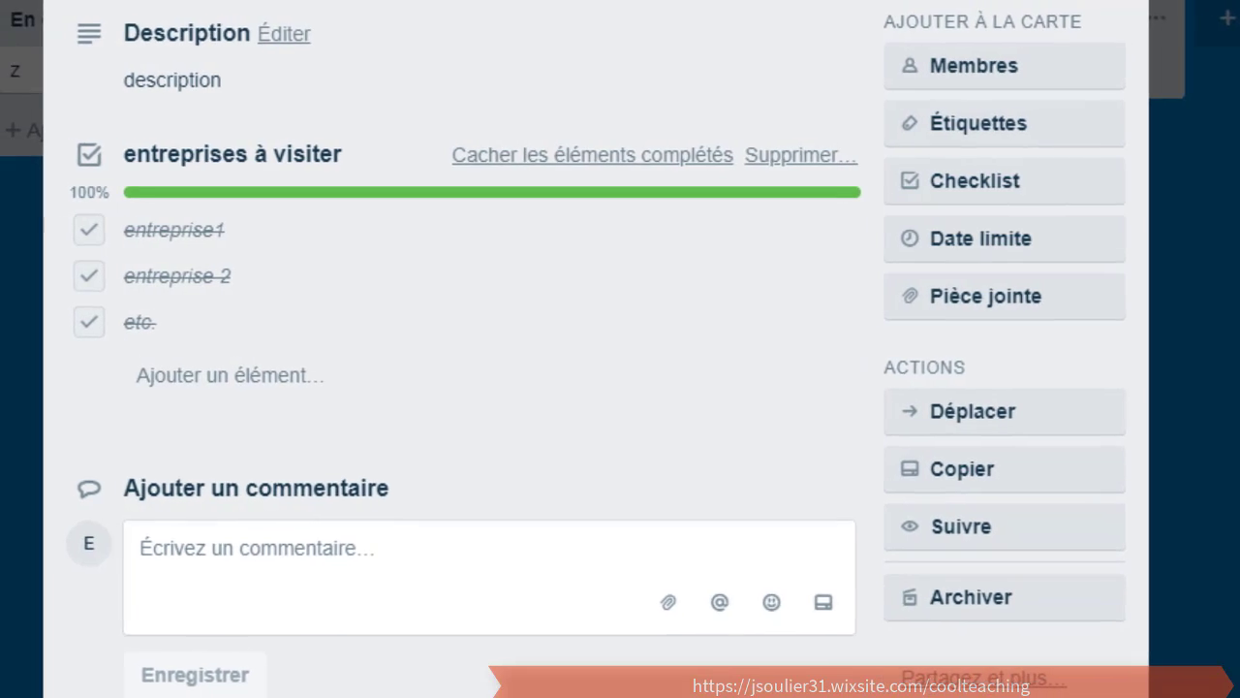
key(Escape)
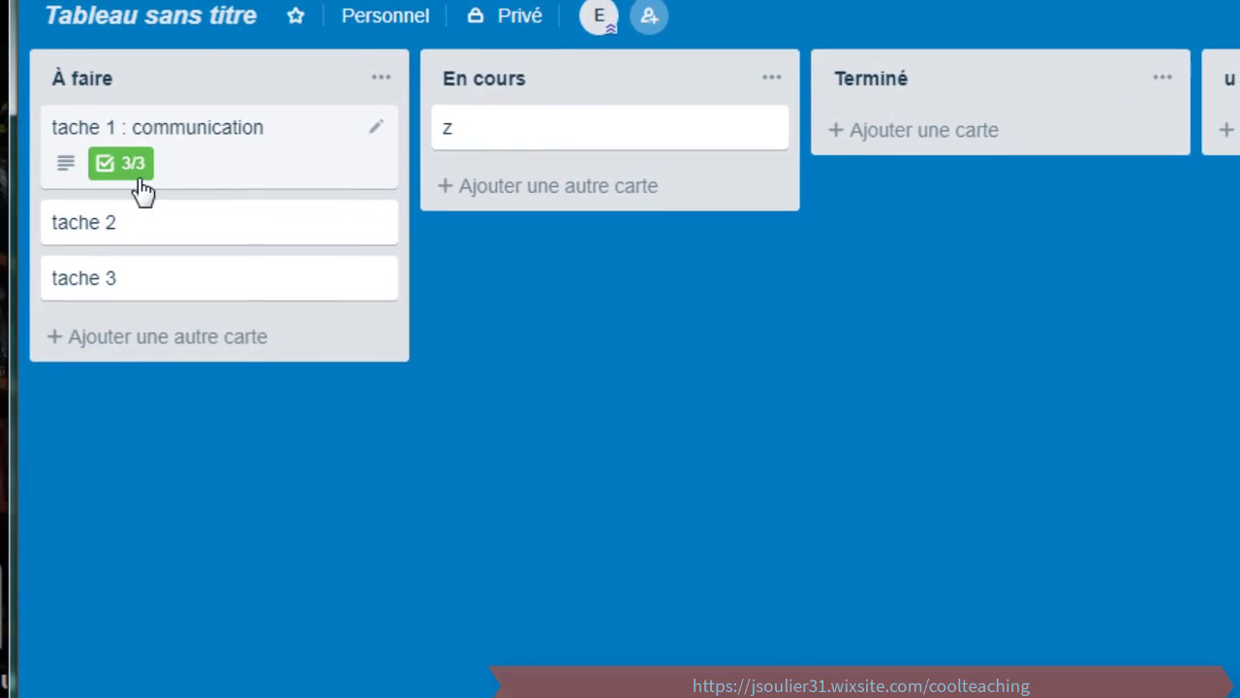
- Reopen the "tache 1 : communication" card, give it a due date of 31/10/2018 at 12:00, save it and close the card
click(207, 184)
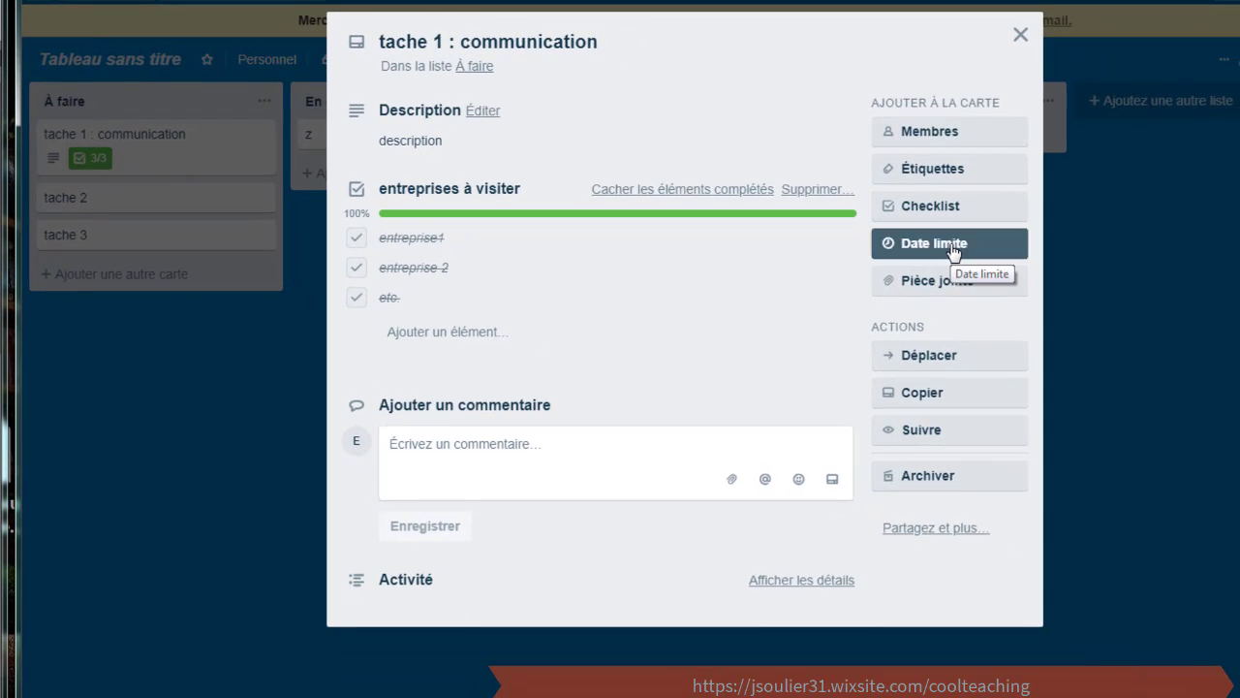
click(955, 247)
click(1120, 397)
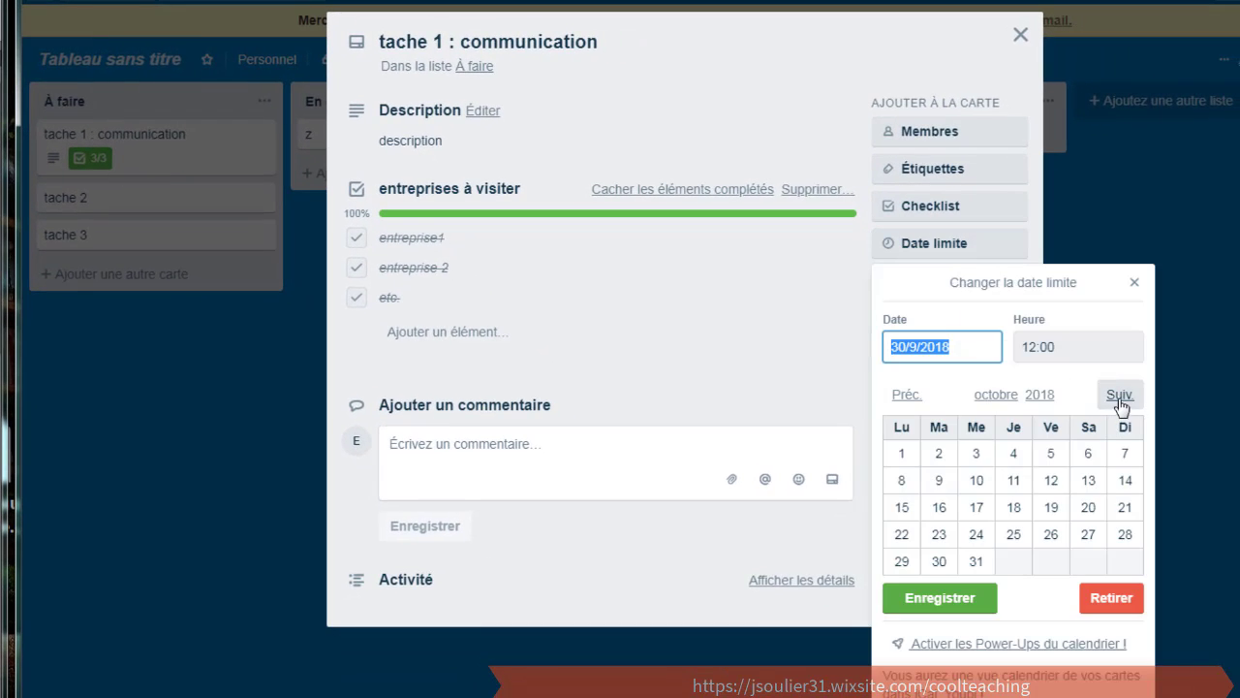
click(969, 568)
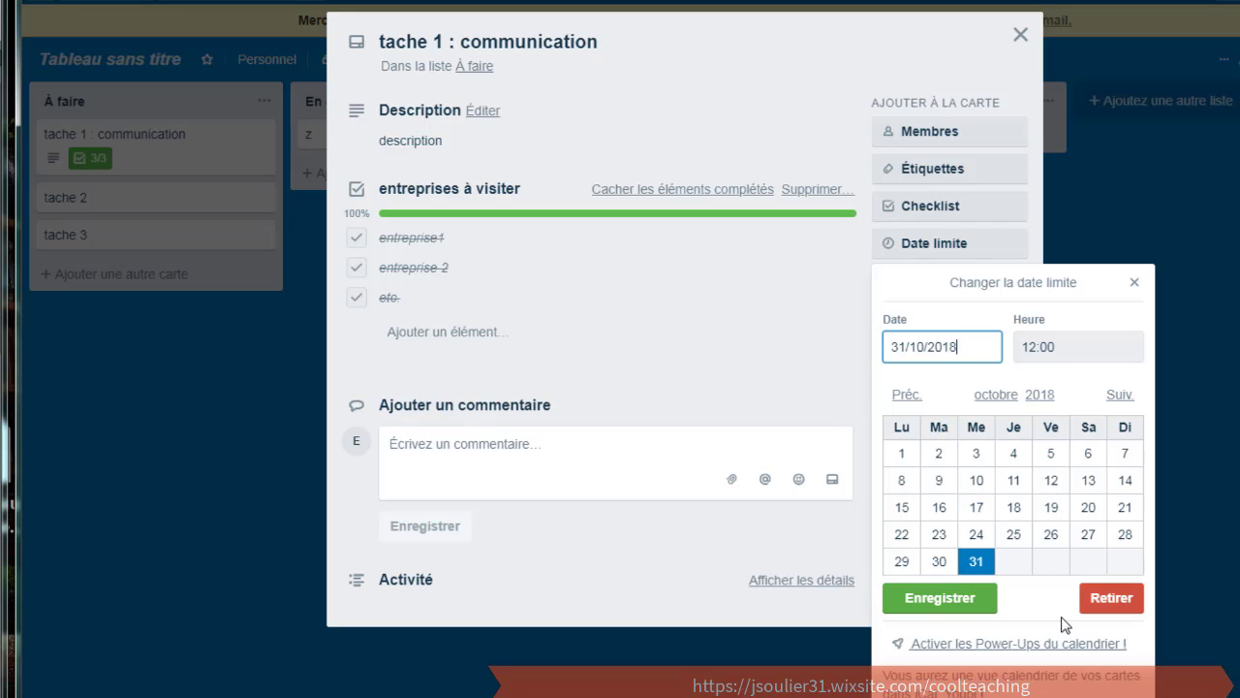
click(945, 600)
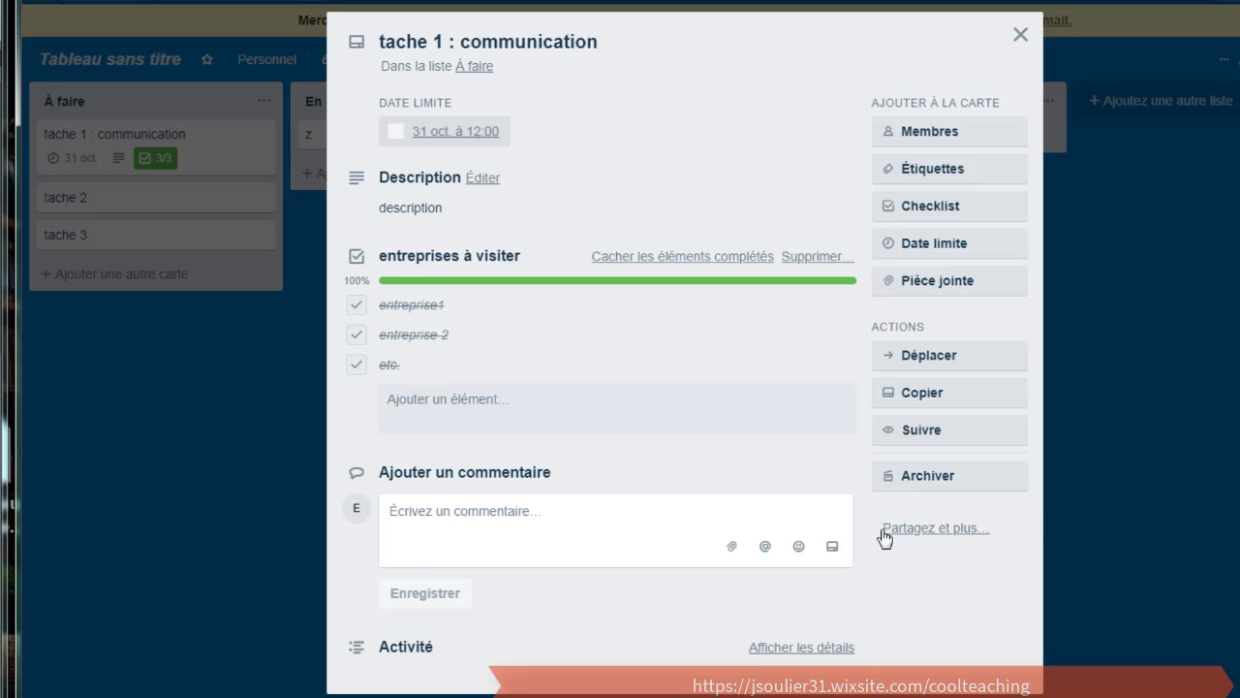
click(183, 417)
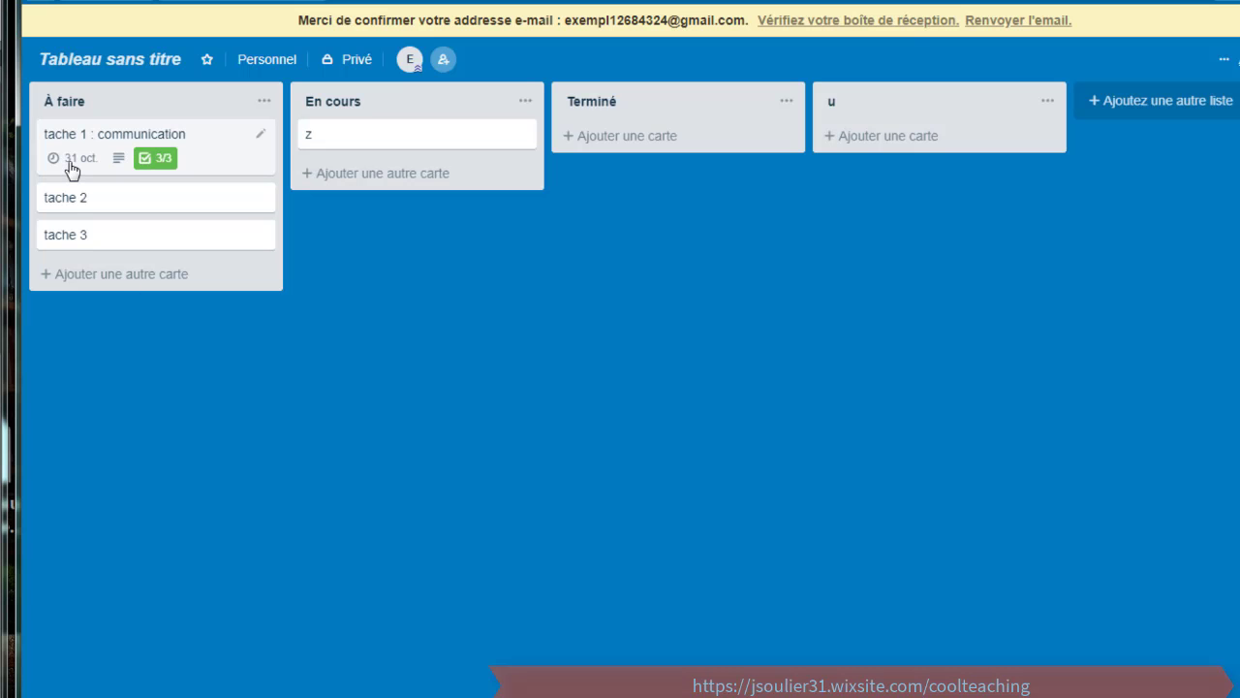
- Reopen the "tache 1 : communication" card, mark its due date as completed and close the card
mouse_move(71, 170)
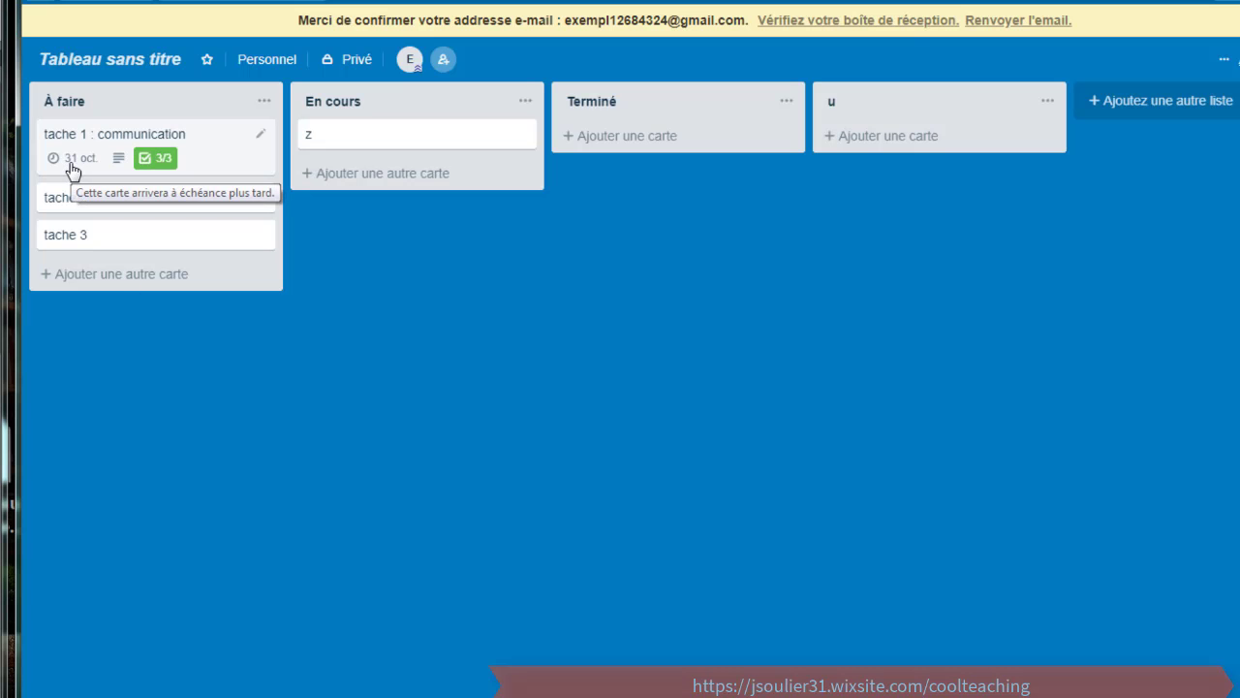
click(72, 167)
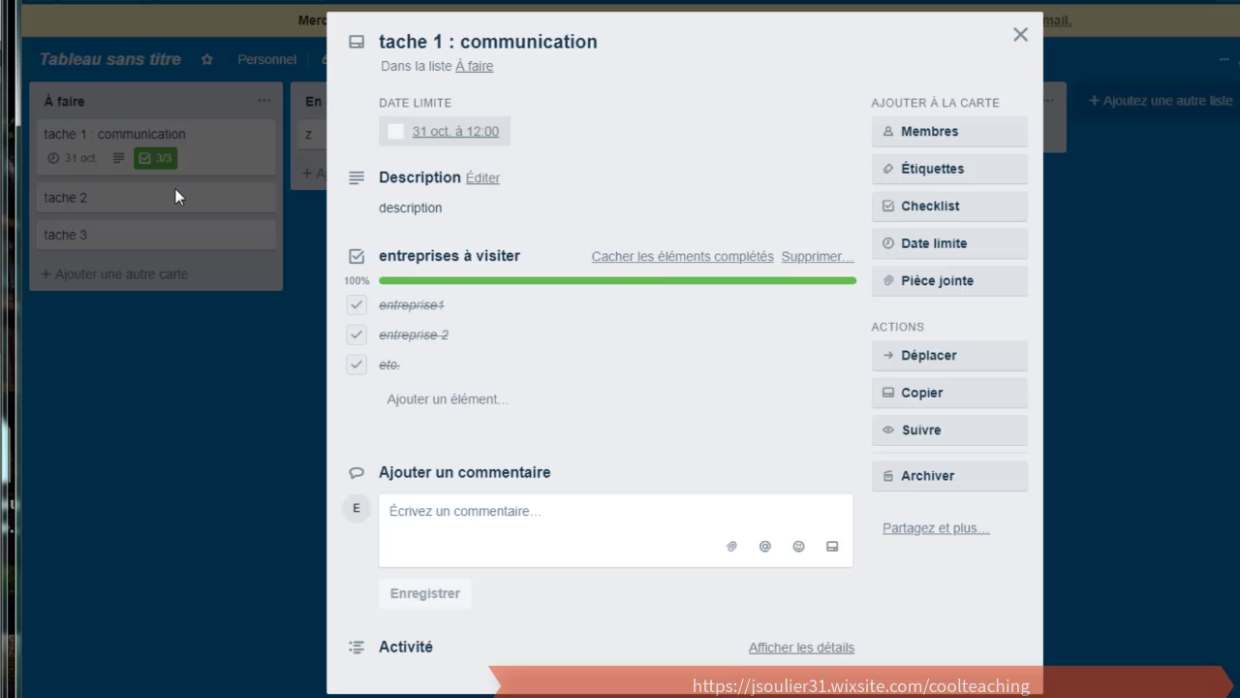
click(399, 133)
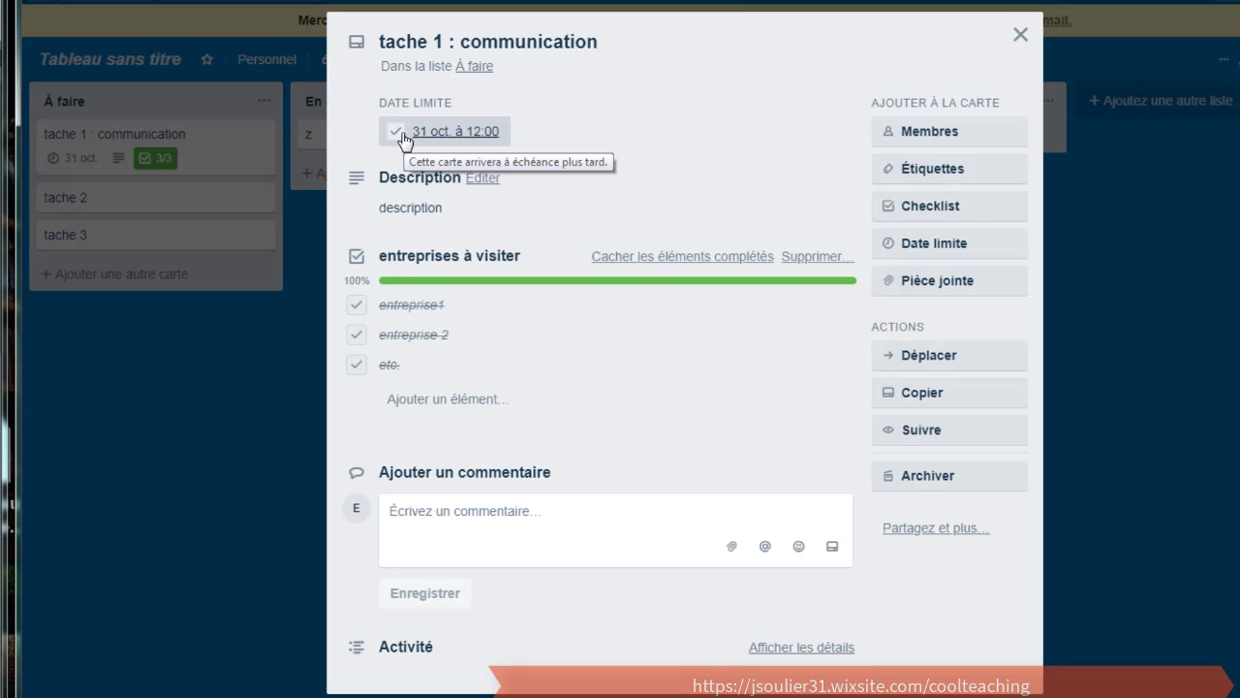
click(405, 140)
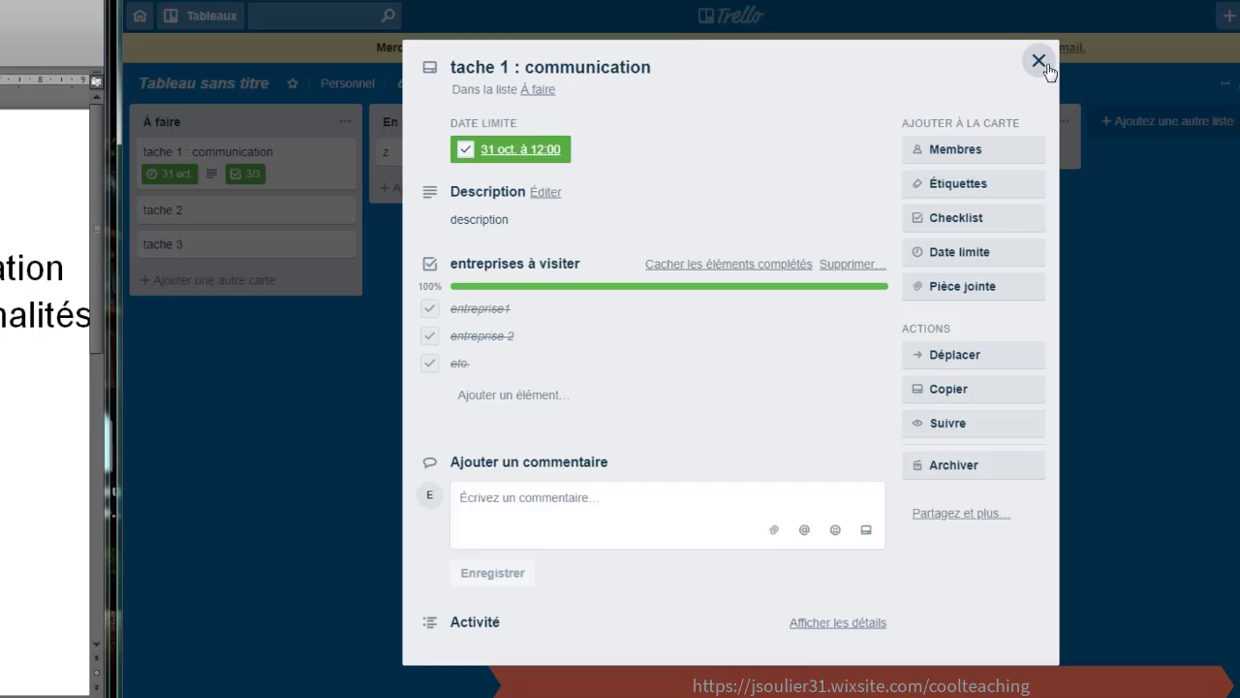
click(1020, 34)
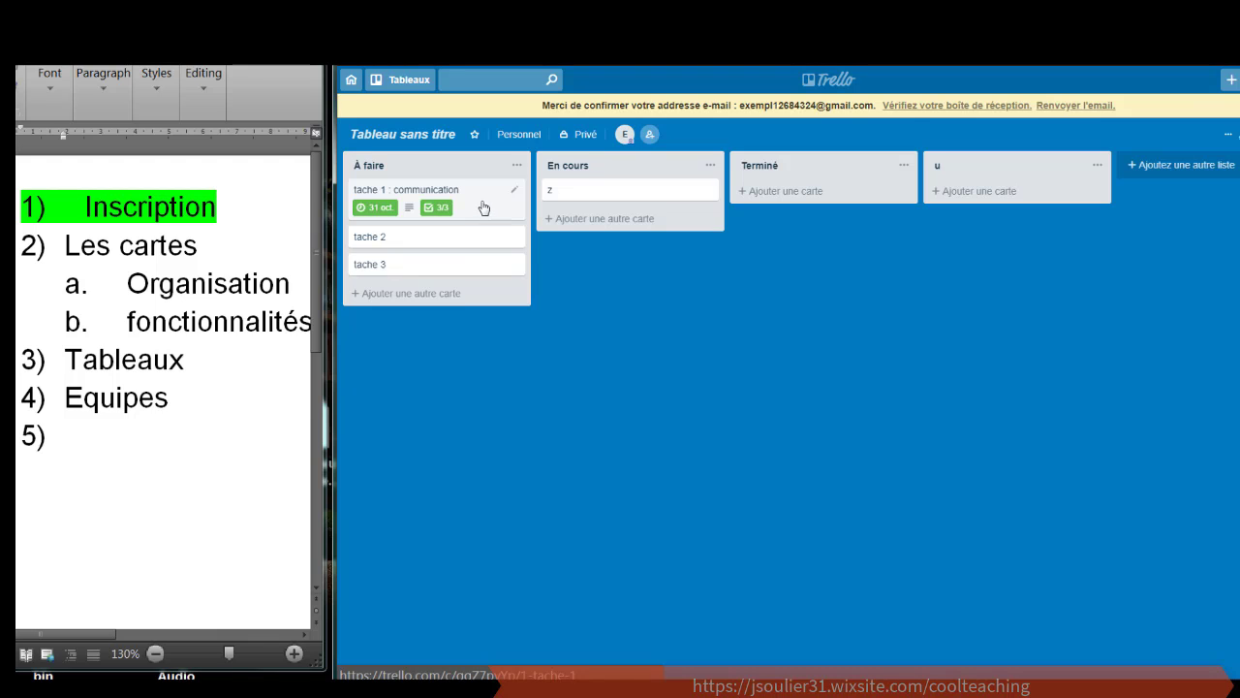
- Move the "tache 1 : communication" card to the "En cours" list and back to "À faire"
drag(484, 207, 642, 198)
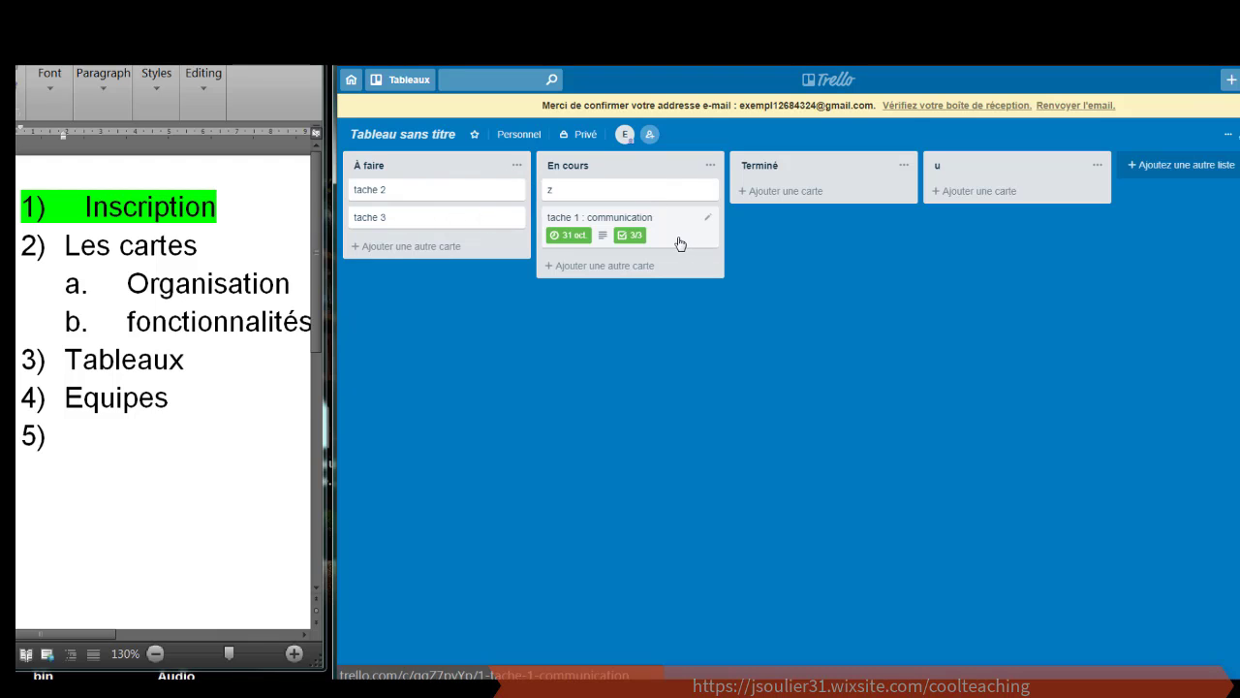
drag(682, 242, 492, 215)
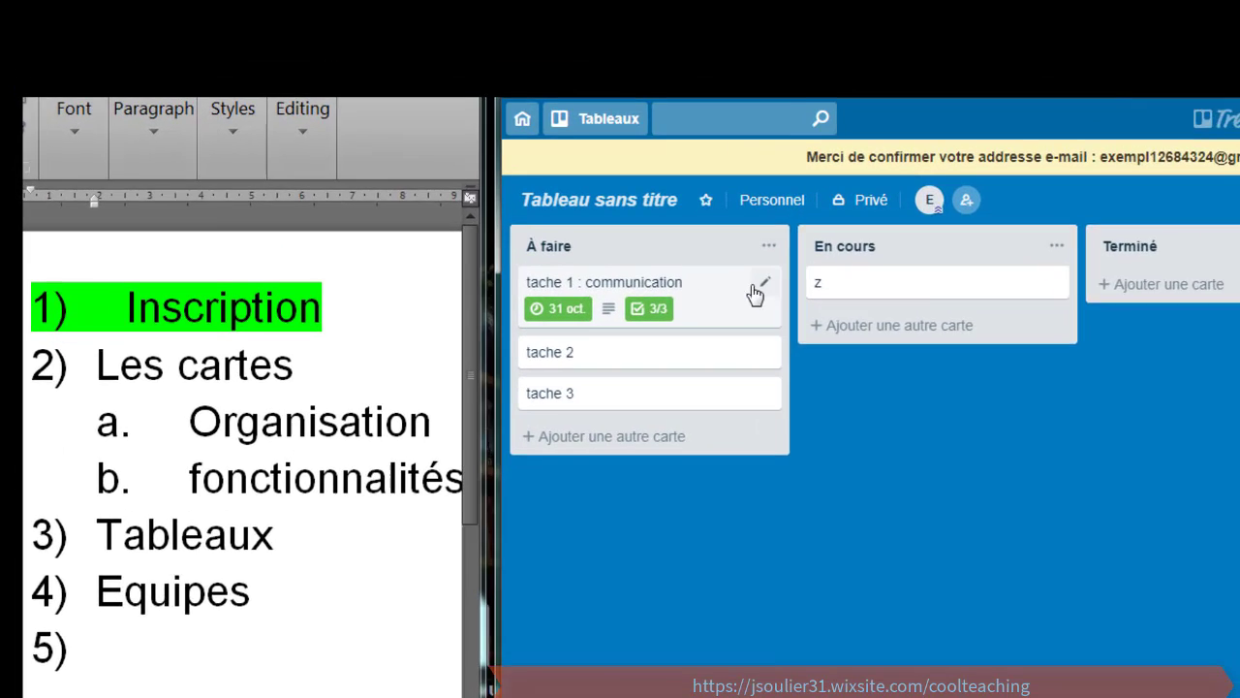
- Add the red label to the "tache 1 : communication" card and save the quick edit
click(786, 291)
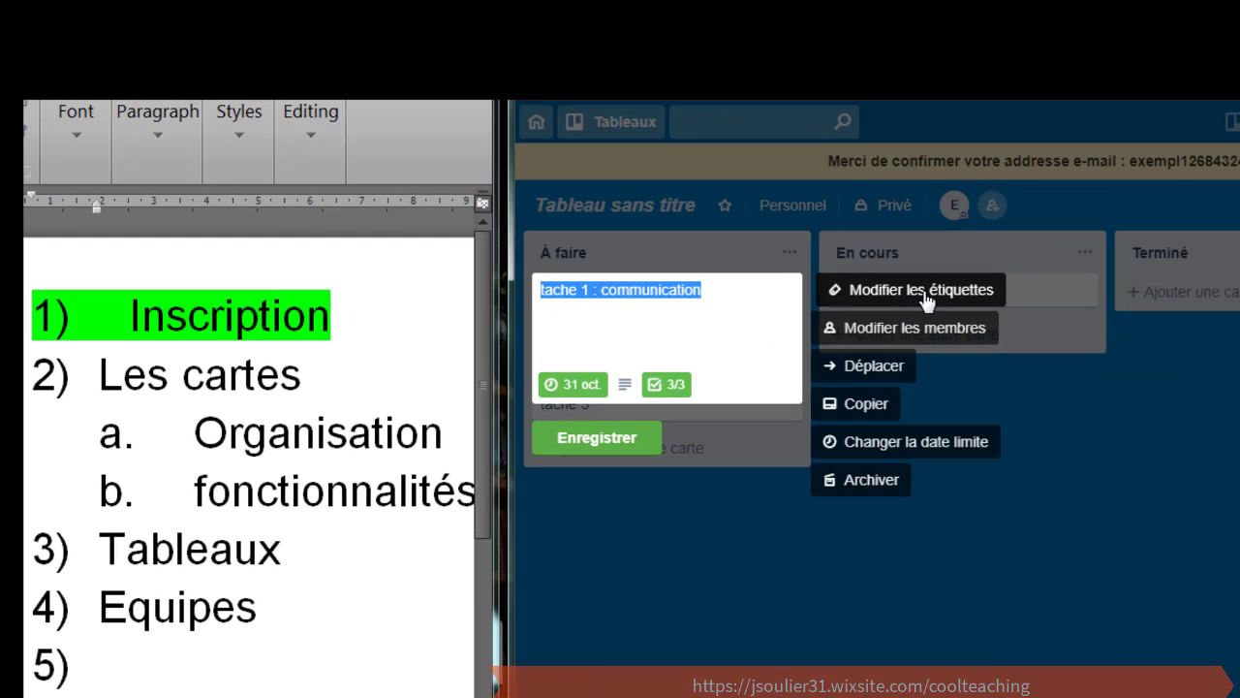
click(925, 297)
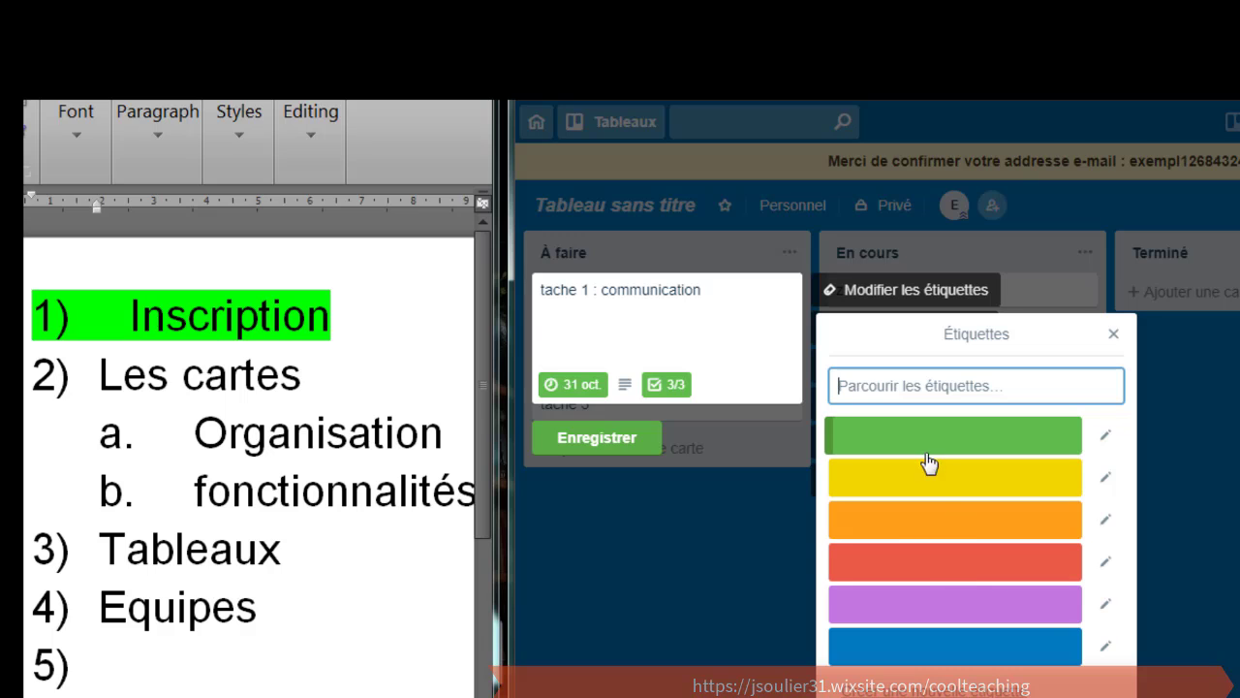
click(935, 567)
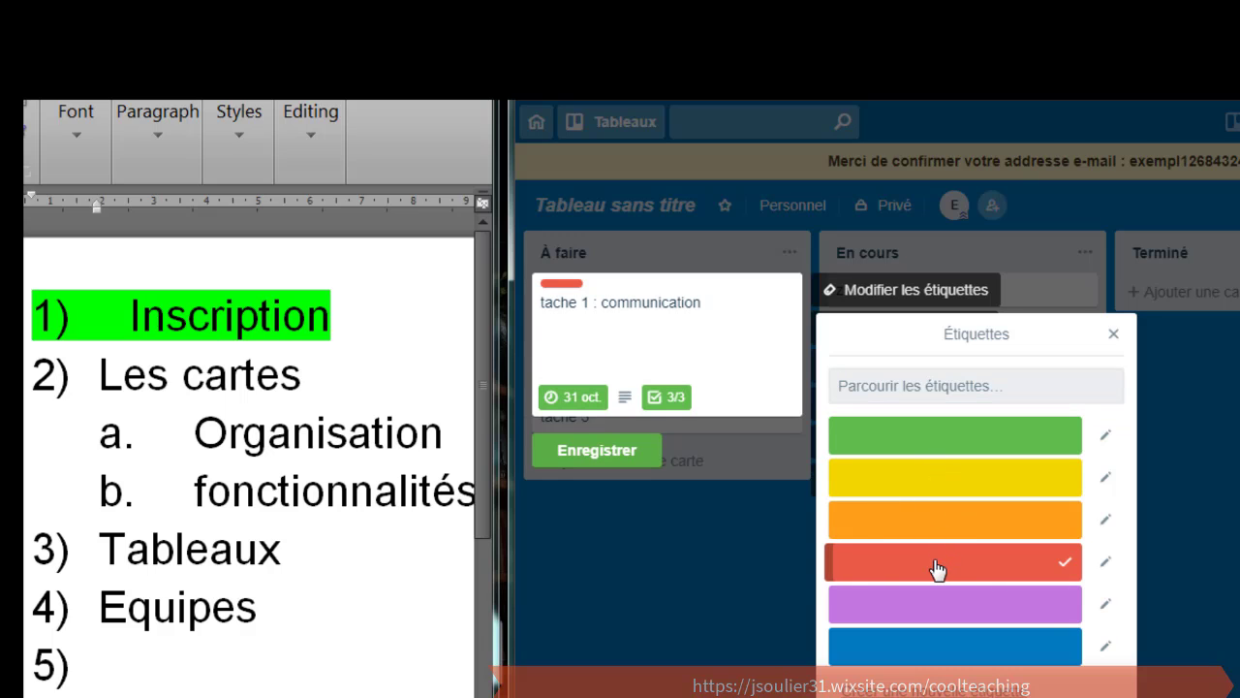
click(610, 457)
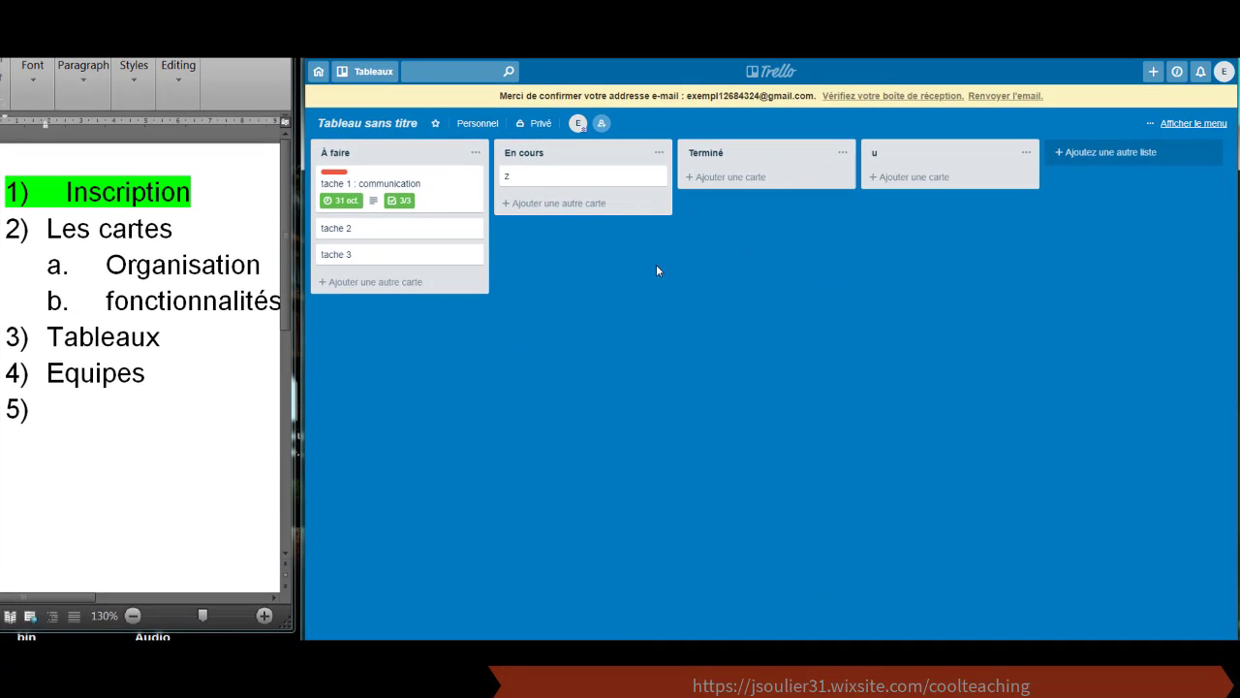
click(371, 183)
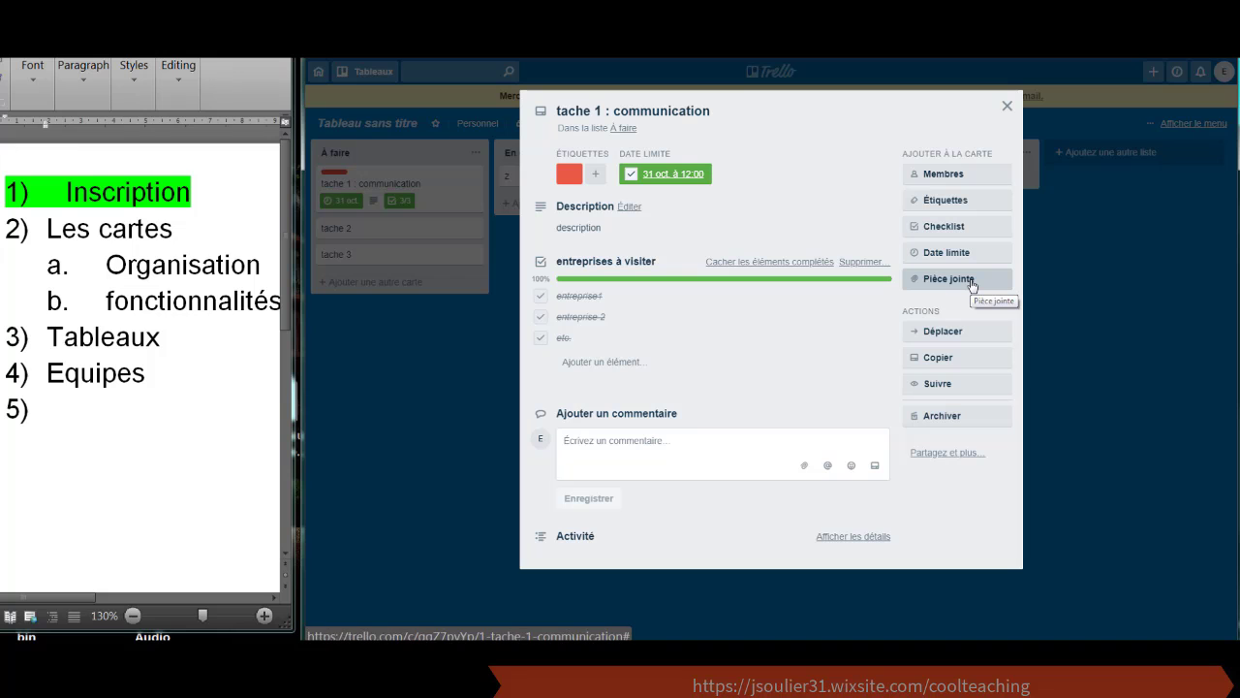
click(972, 281)
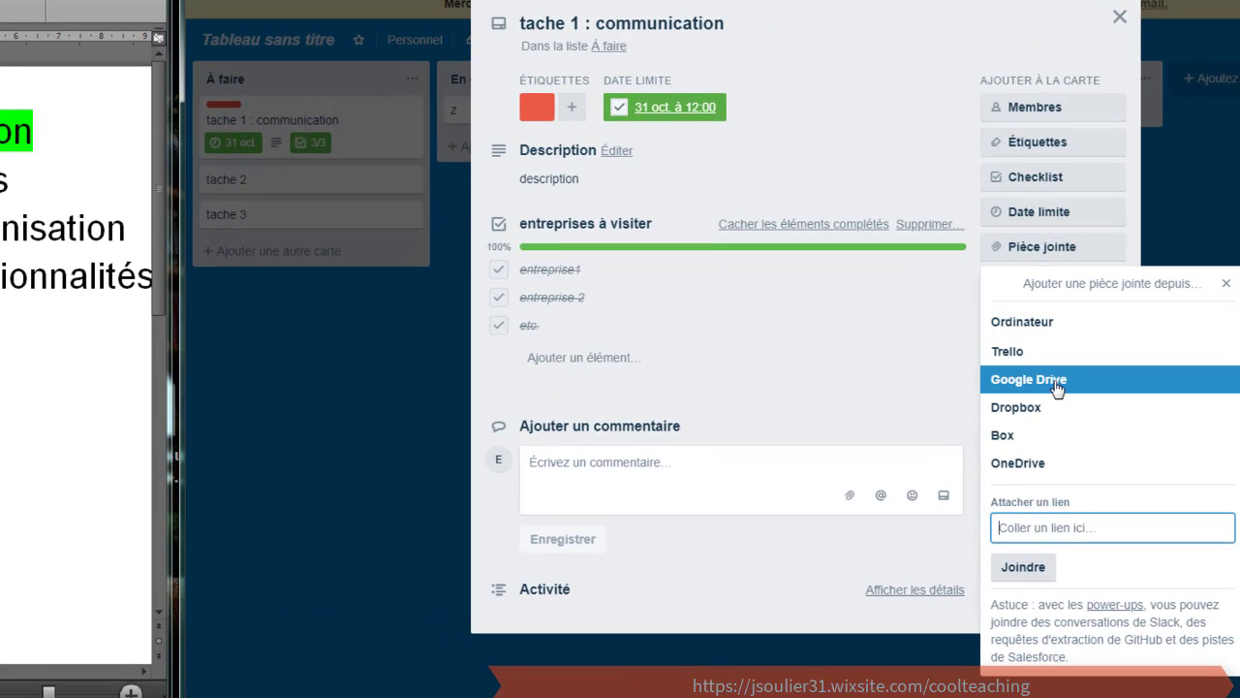
right_click(1078, 529)
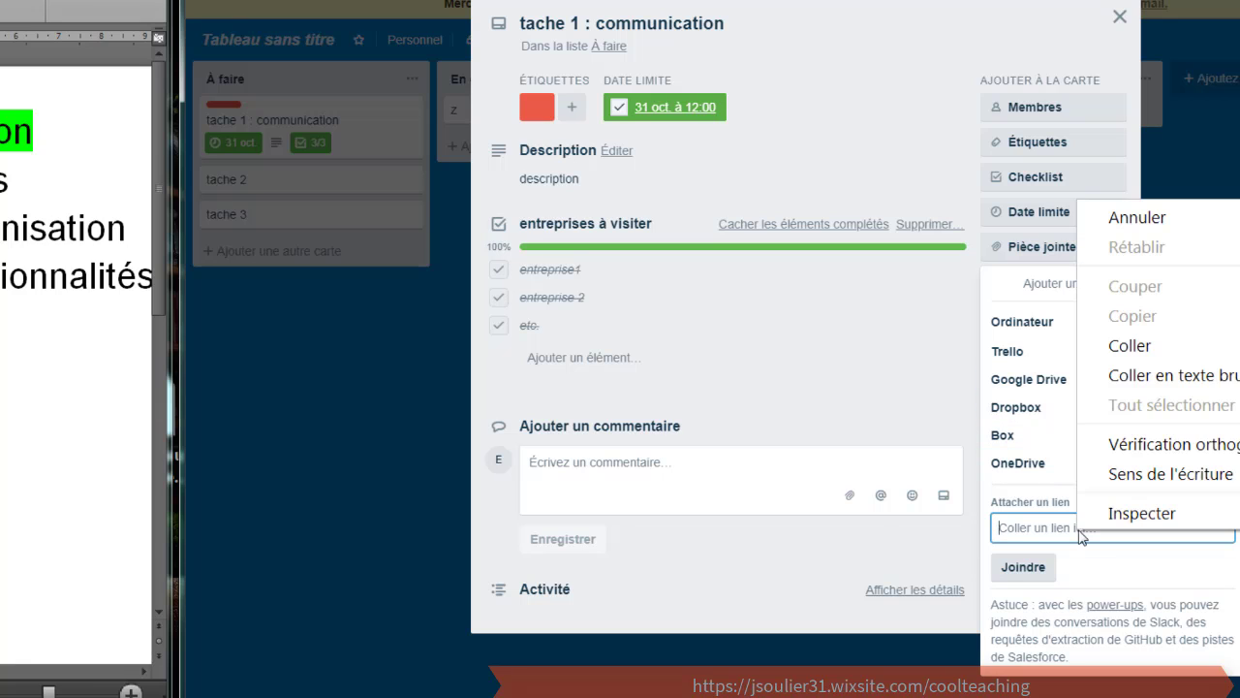
key(Escape)
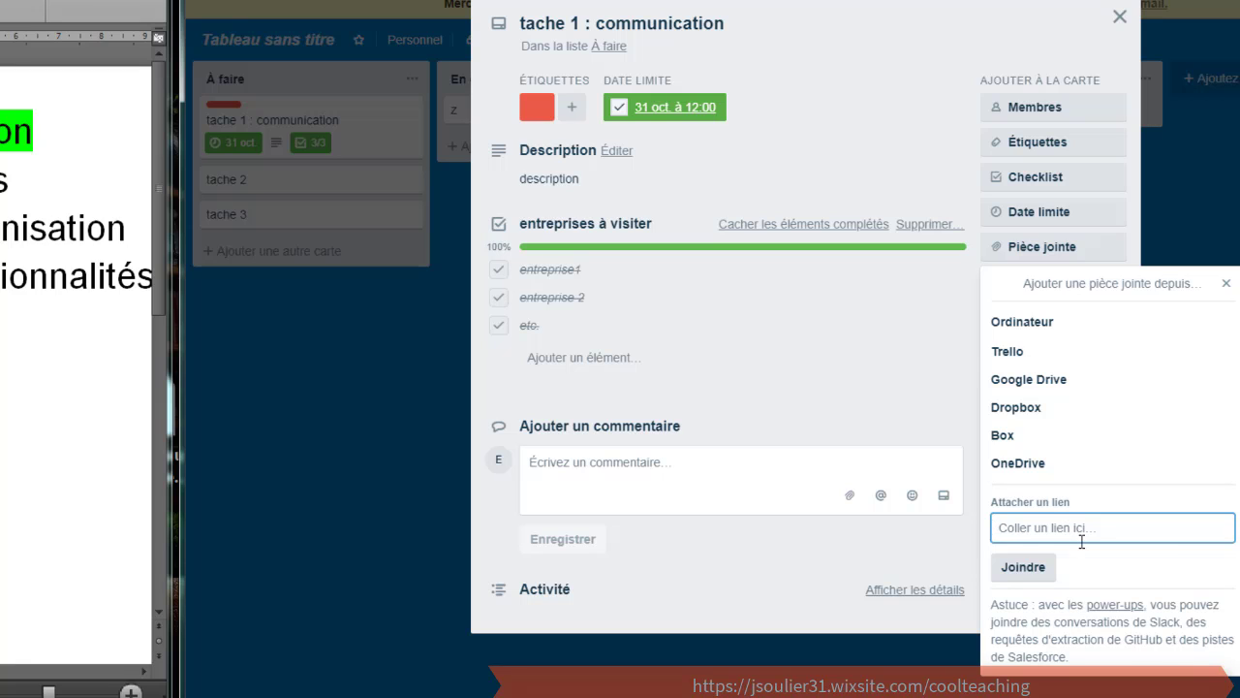
text(https://www.youtube.com/watch?v=DqmXYPNrHcw)
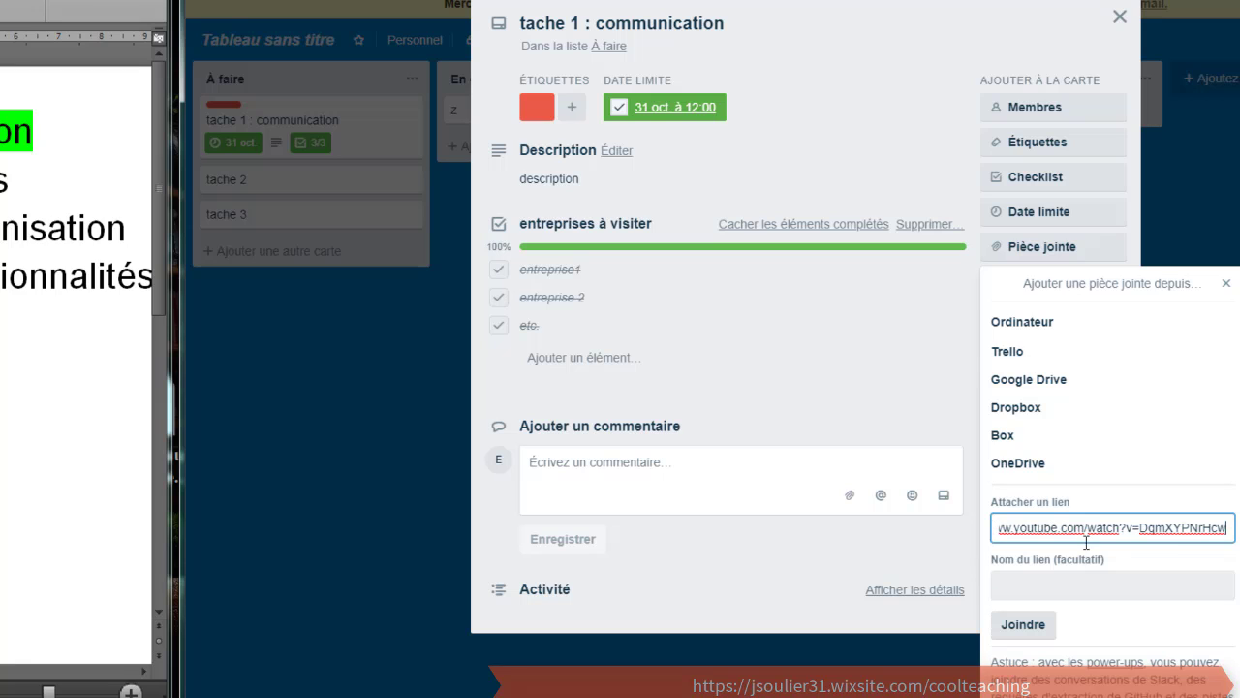
click(1057, 585)
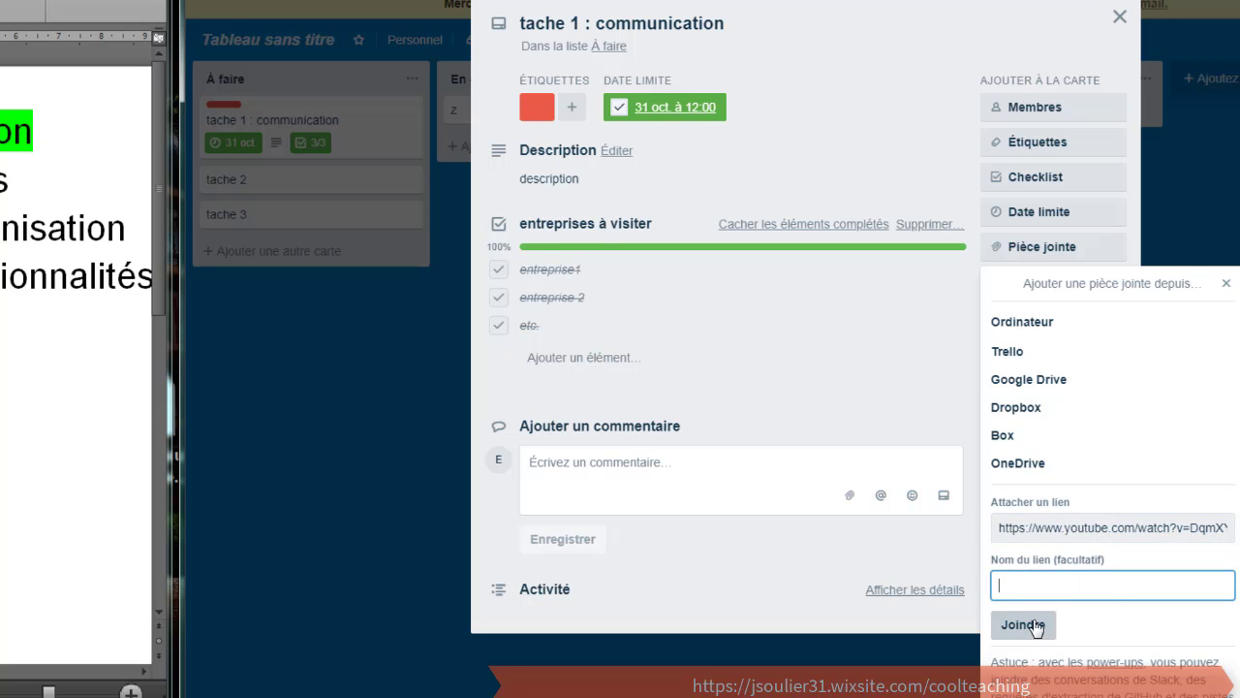
text(VIDEO)
key(Return)
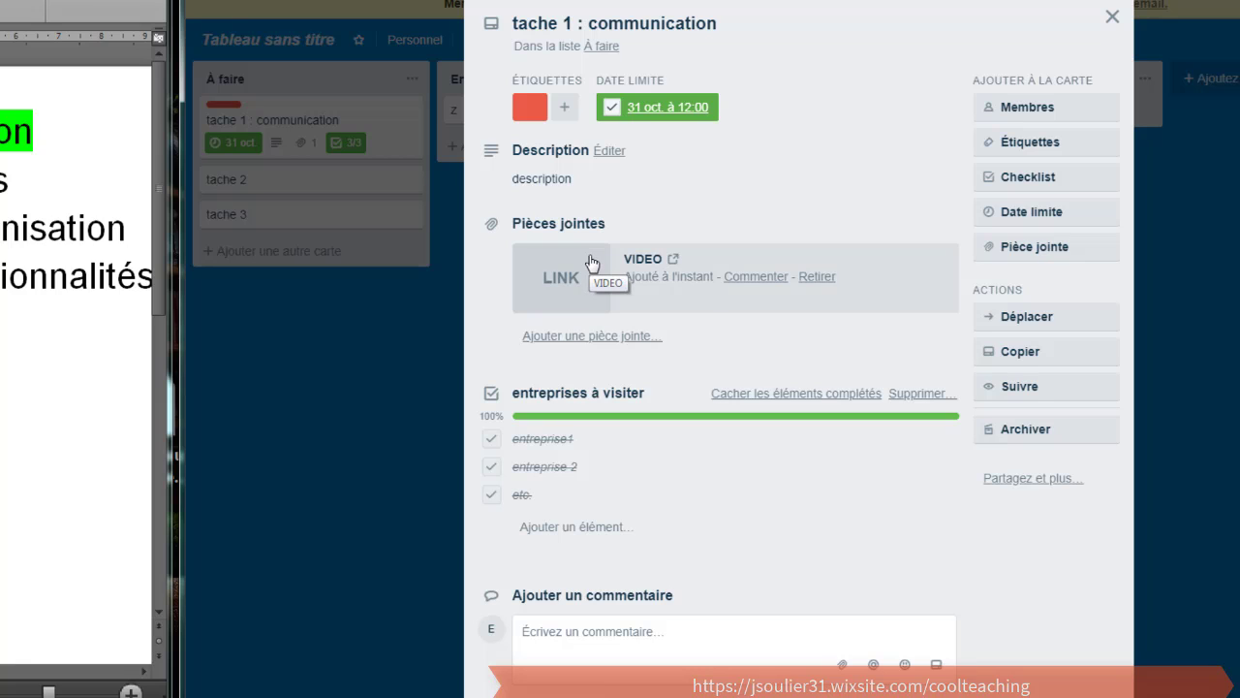
click(649, 635)
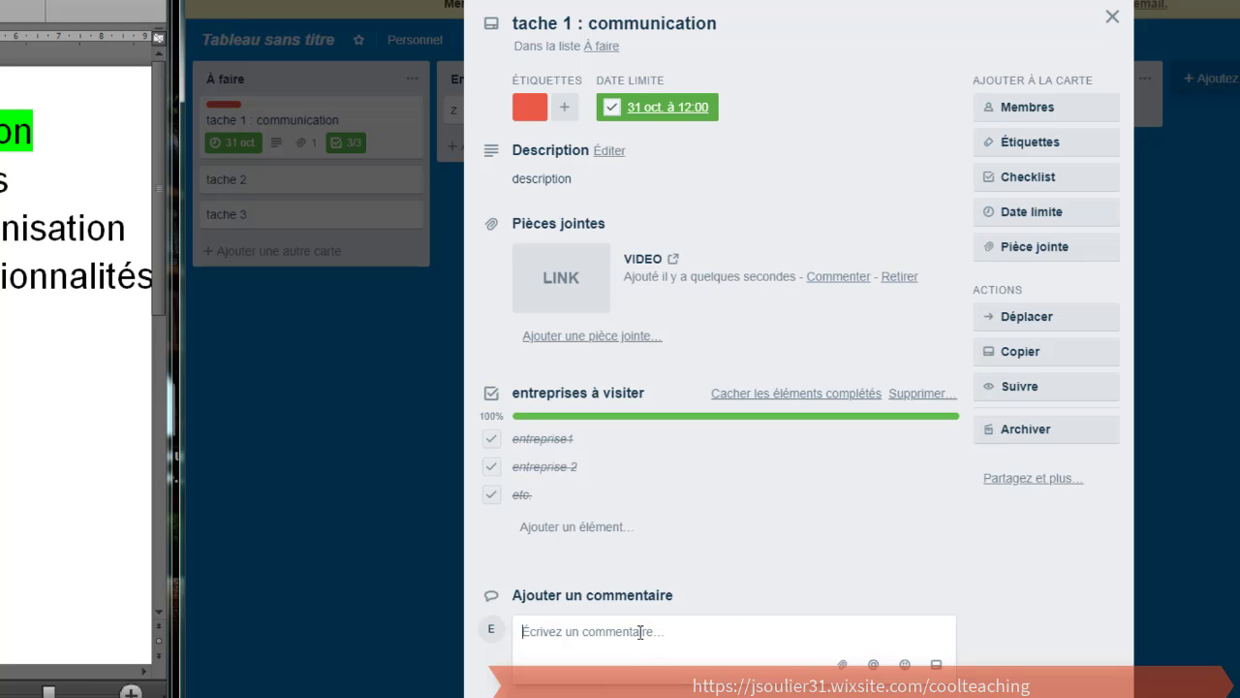
text(https://www.youtube.com/watch?v=DqmXYPNrHcw)
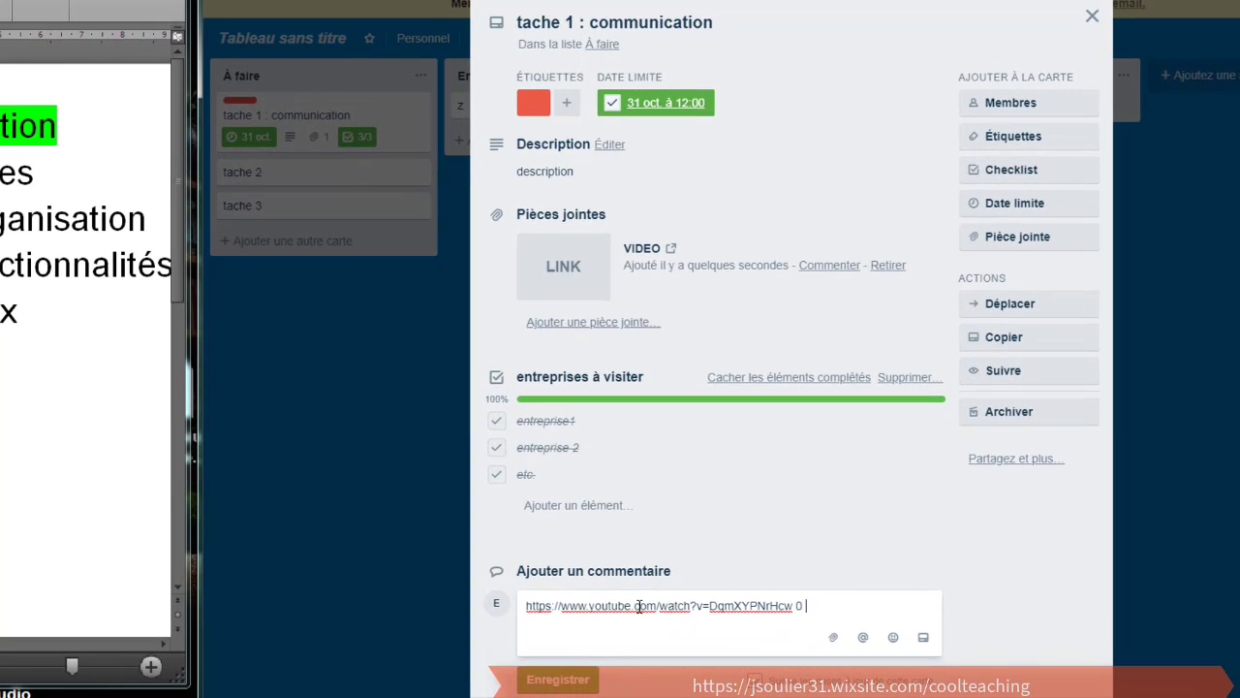
text(0 REGARDER TR7S VITE)
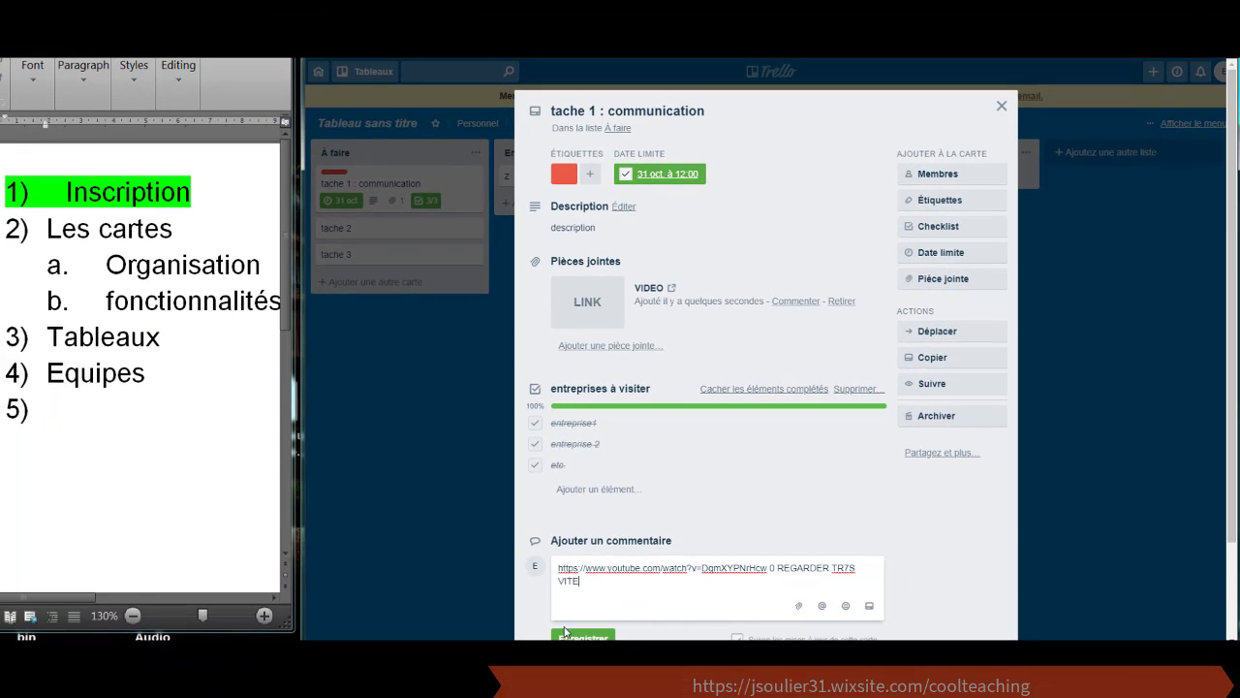
click(848, 567)
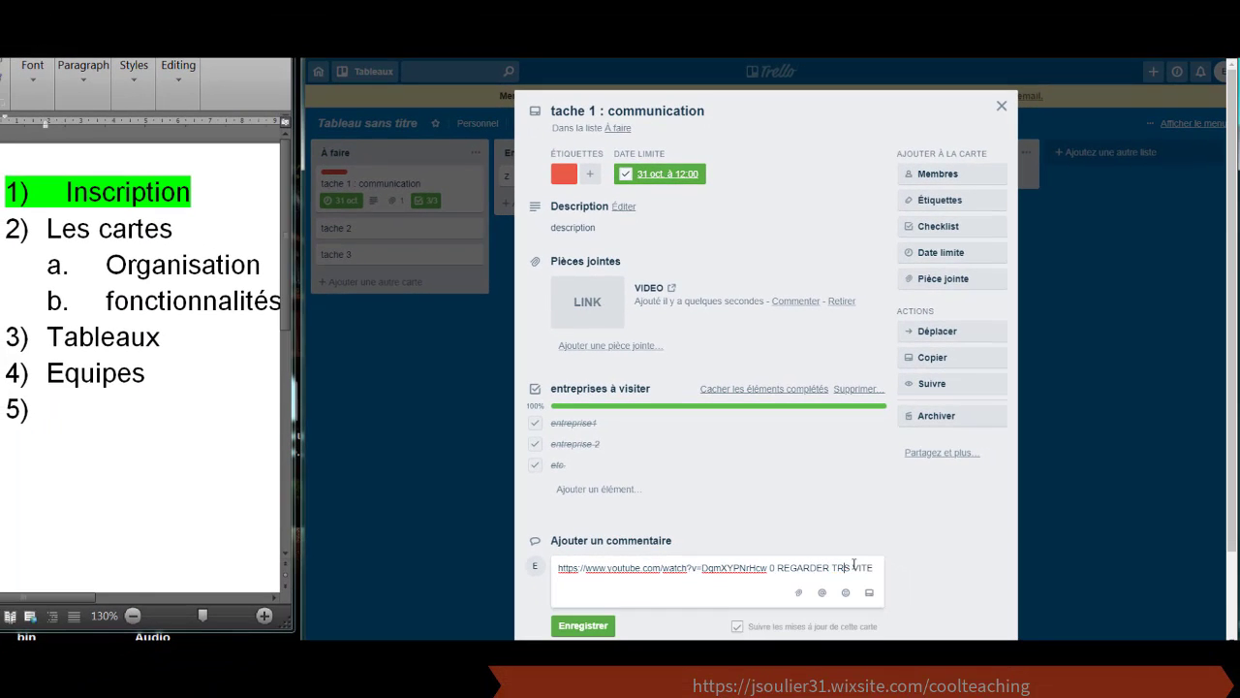
key(BackSpace)
text(E)
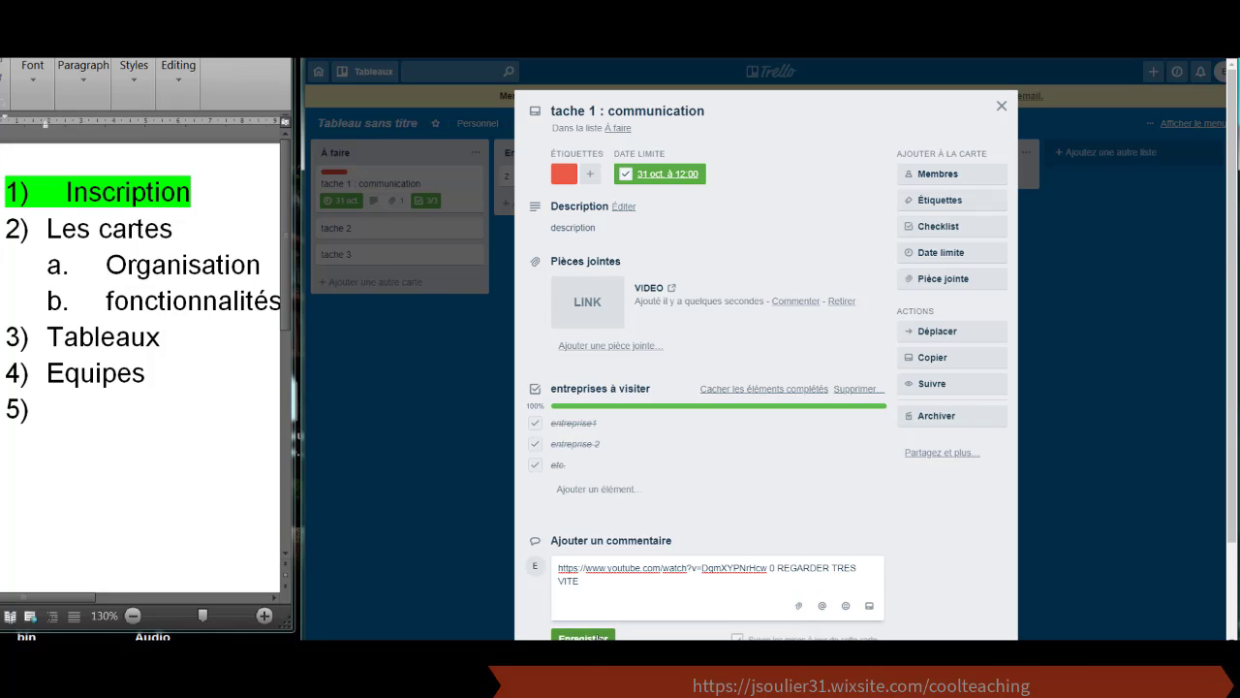
click(600, 636)
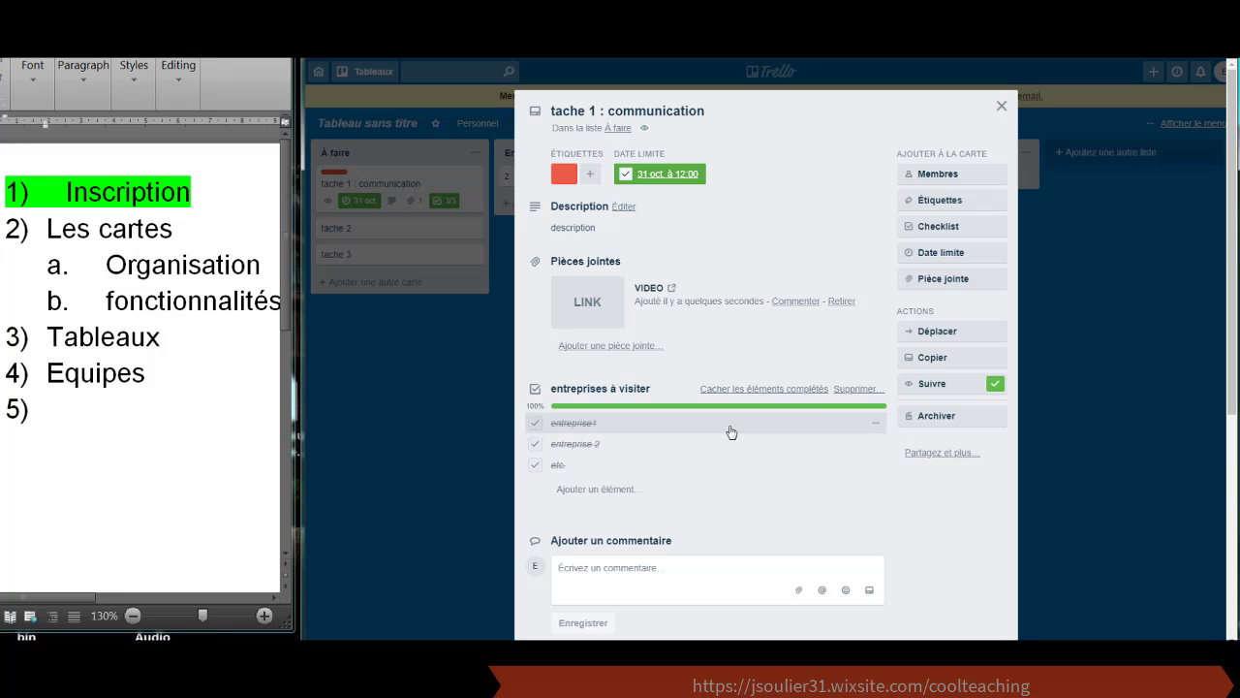
- Review the posted comment, stop following the "tache 1 : communication" card and close it
scroll(734, 433, down, 2)
scroll(734, 432, down, 2)
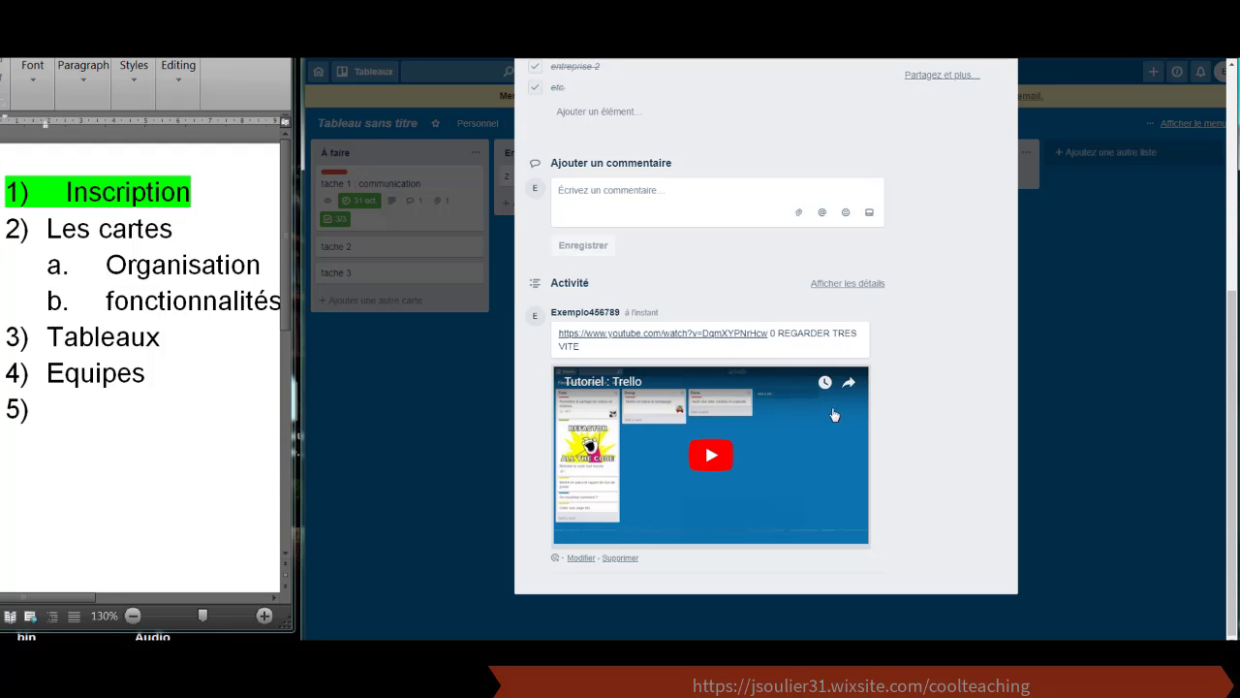
scroll(998, 141, up, 3)
scroll(989, 263, up, 2)
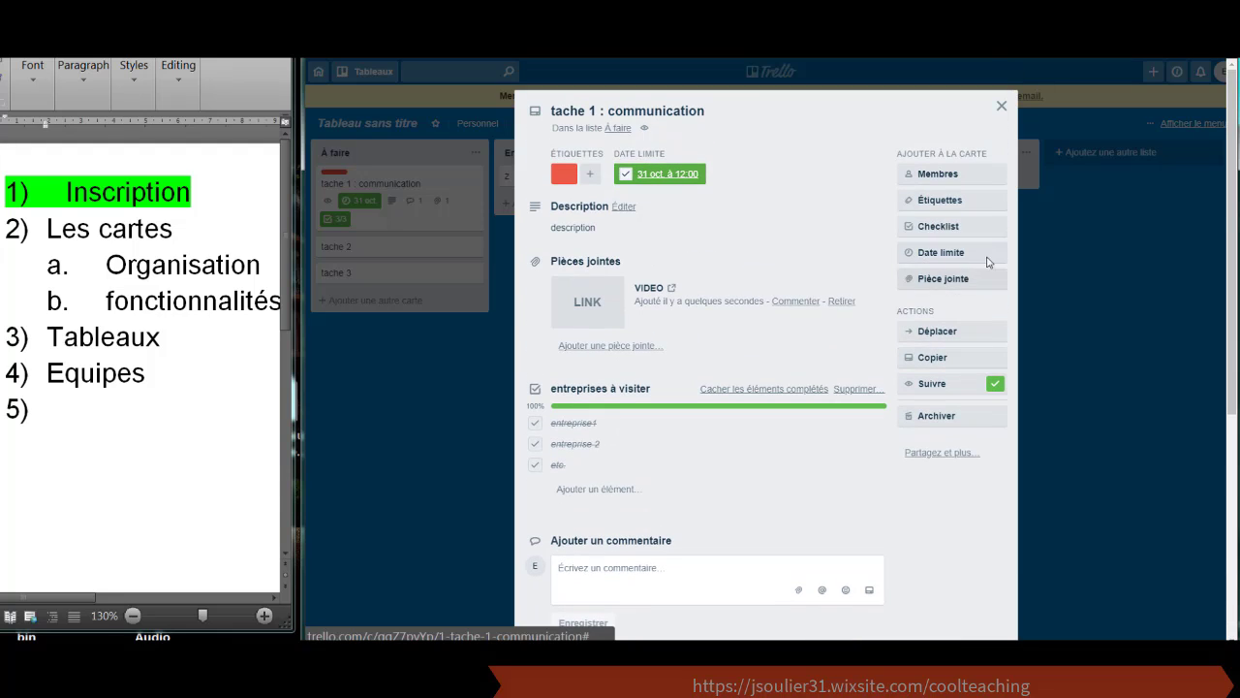
click(1003, 389)
click(1003, 389)
click(1003, 389)
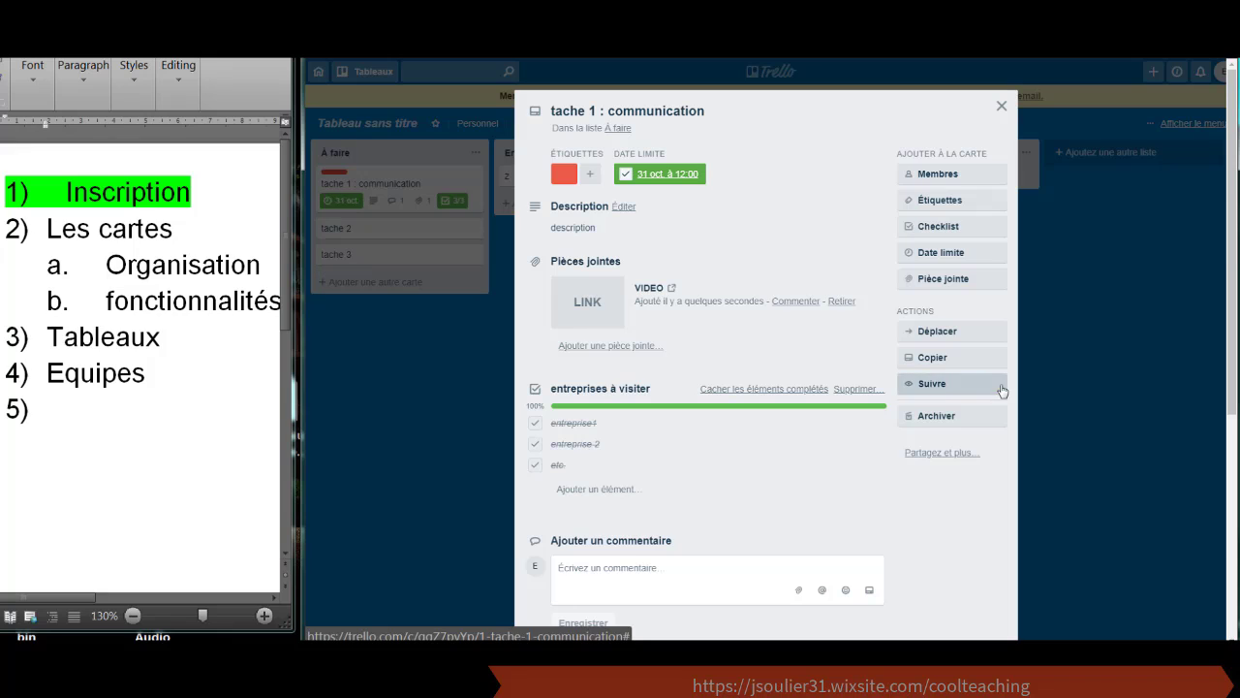
click(1079, 318)
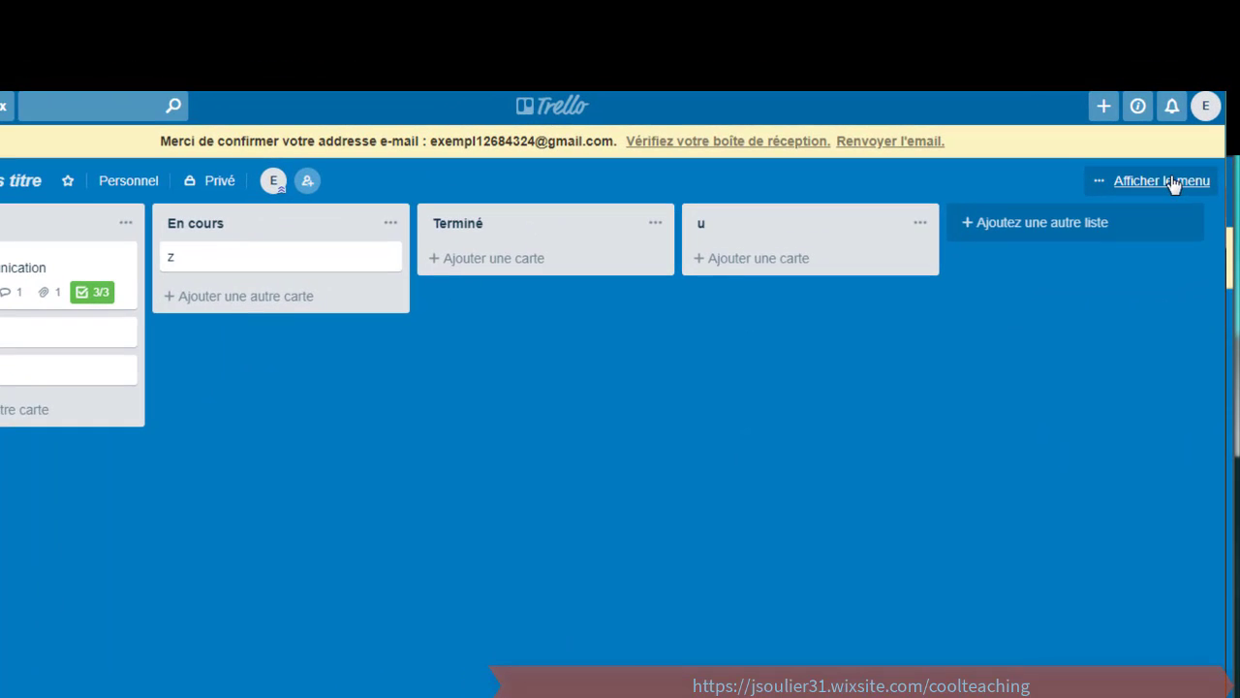
- Add the blue clock sticker to the "tache 1 : communication" card and adjust its placement on the card
click(1172, 181)
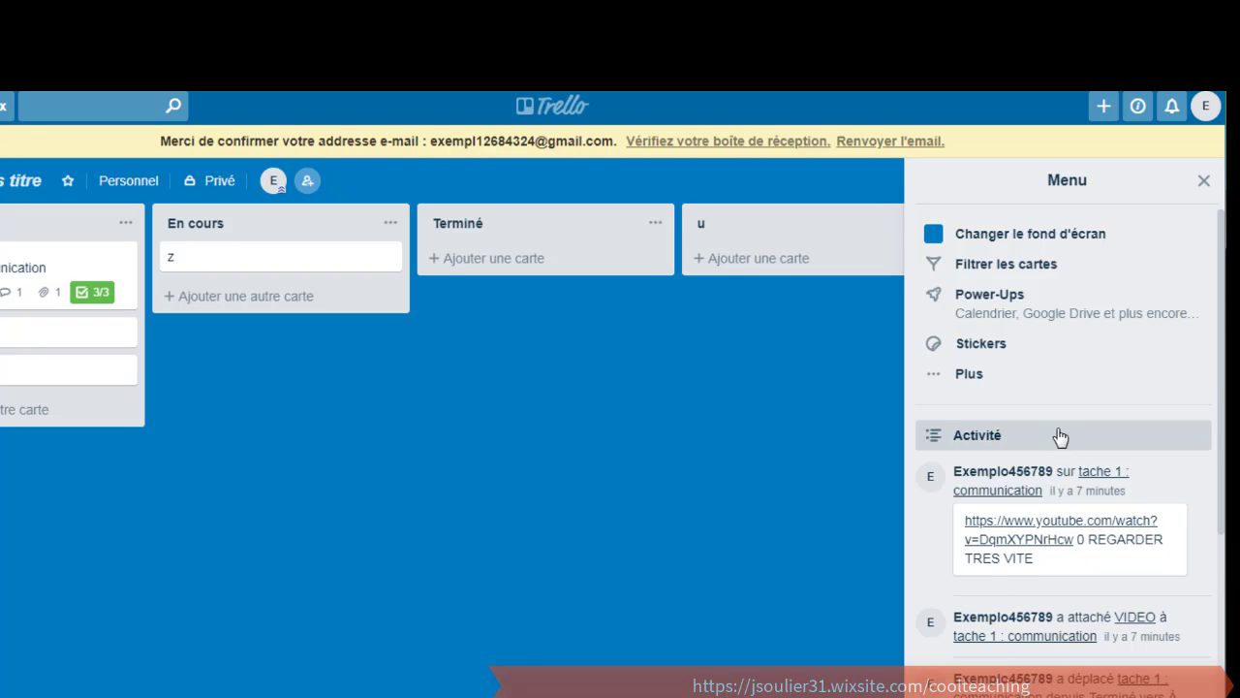
click(982, 343)
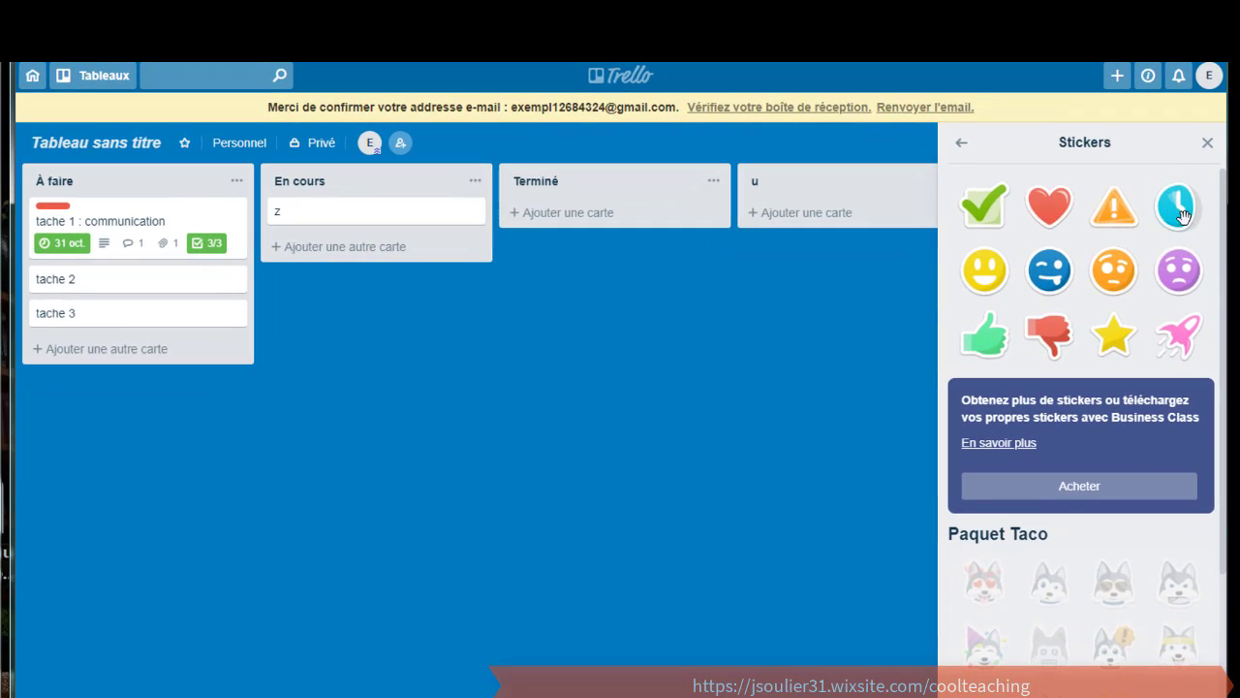
drag(1179, 207, 202, 215)
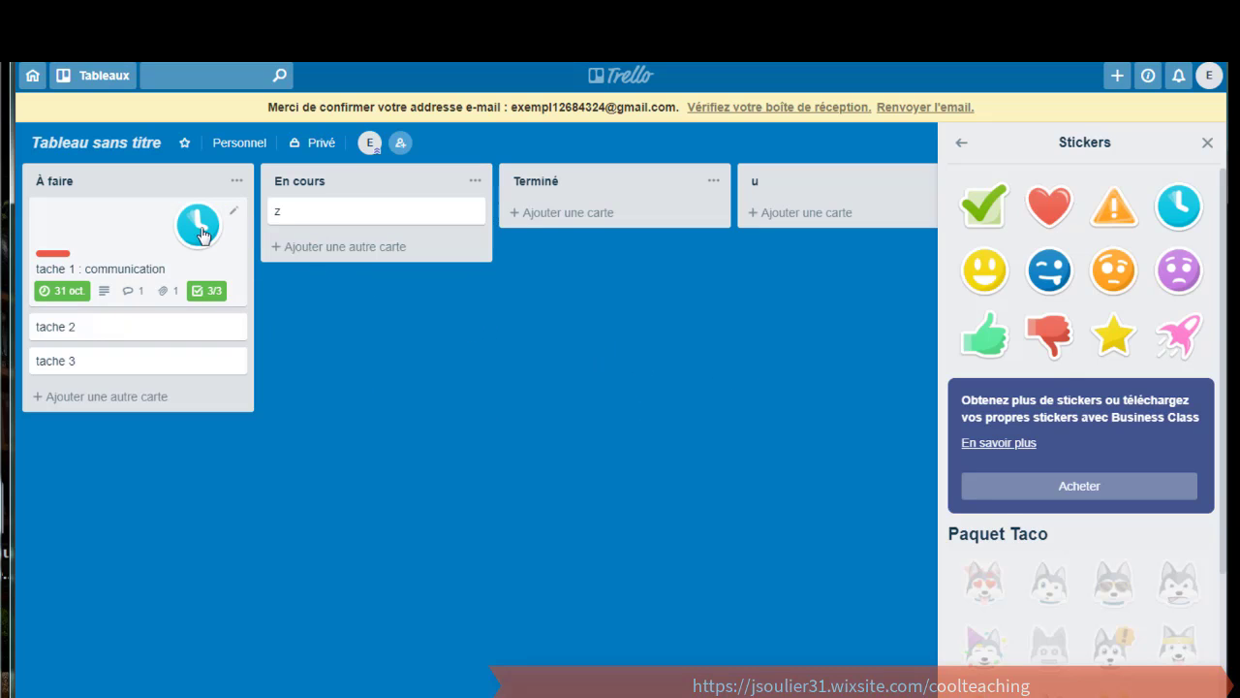
drag(244, 221, 227, 194)
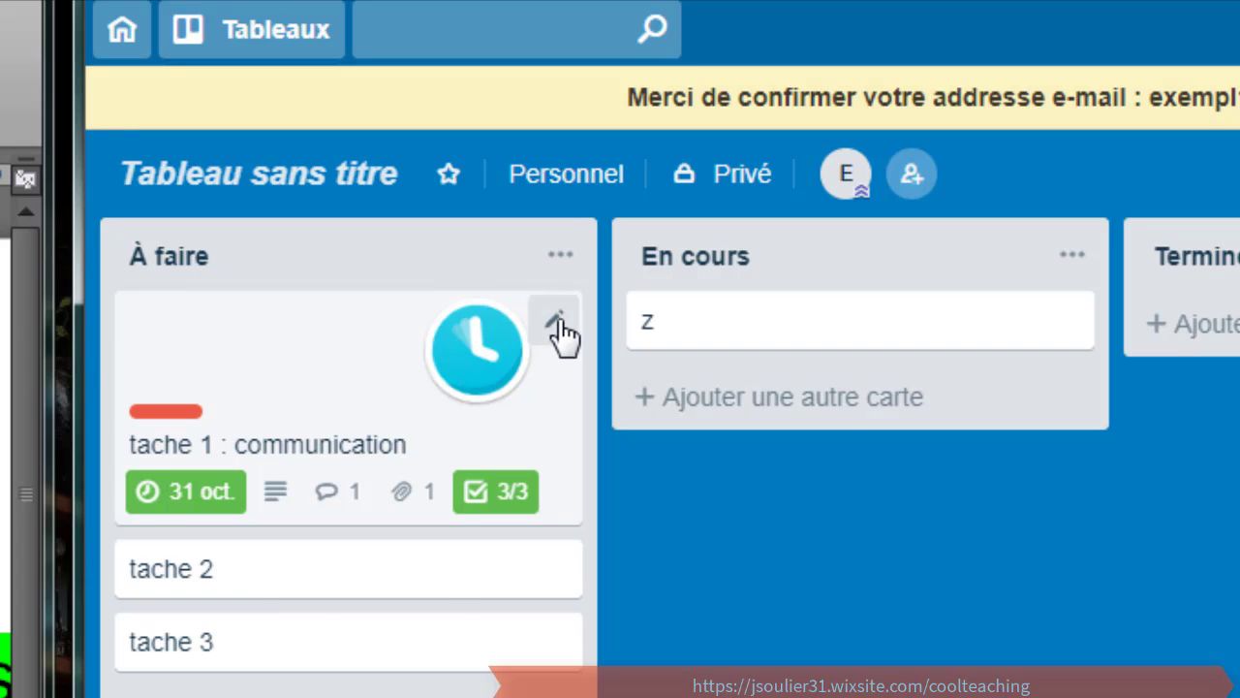
- Examine the quick edit options of the "tache 1 : communication" card and leave them without saving changes
click(557, 329)
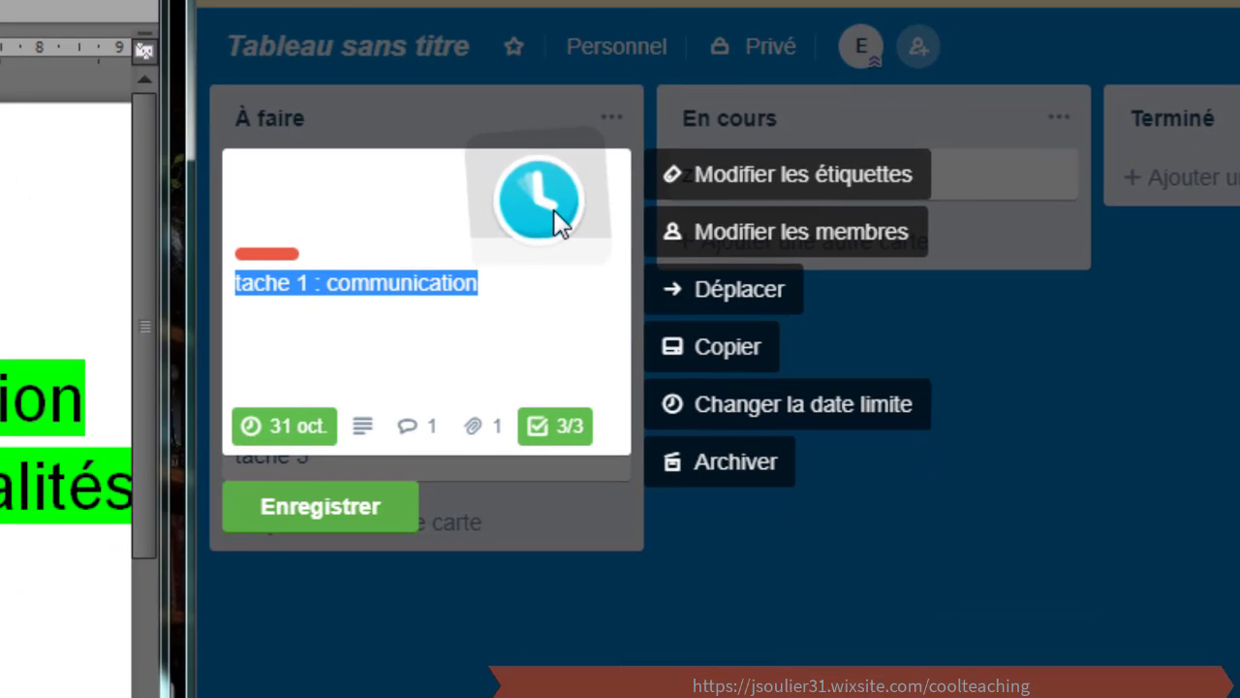
key(Escape)
click(611, 185)
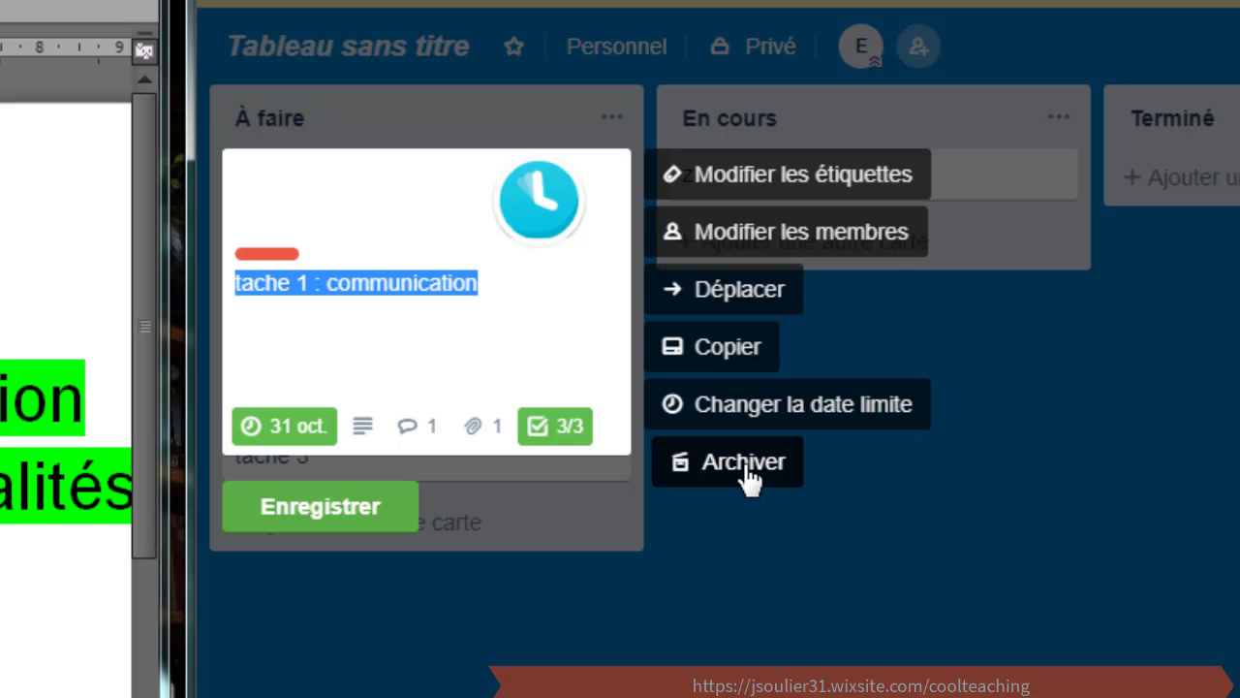
click(783, 622)
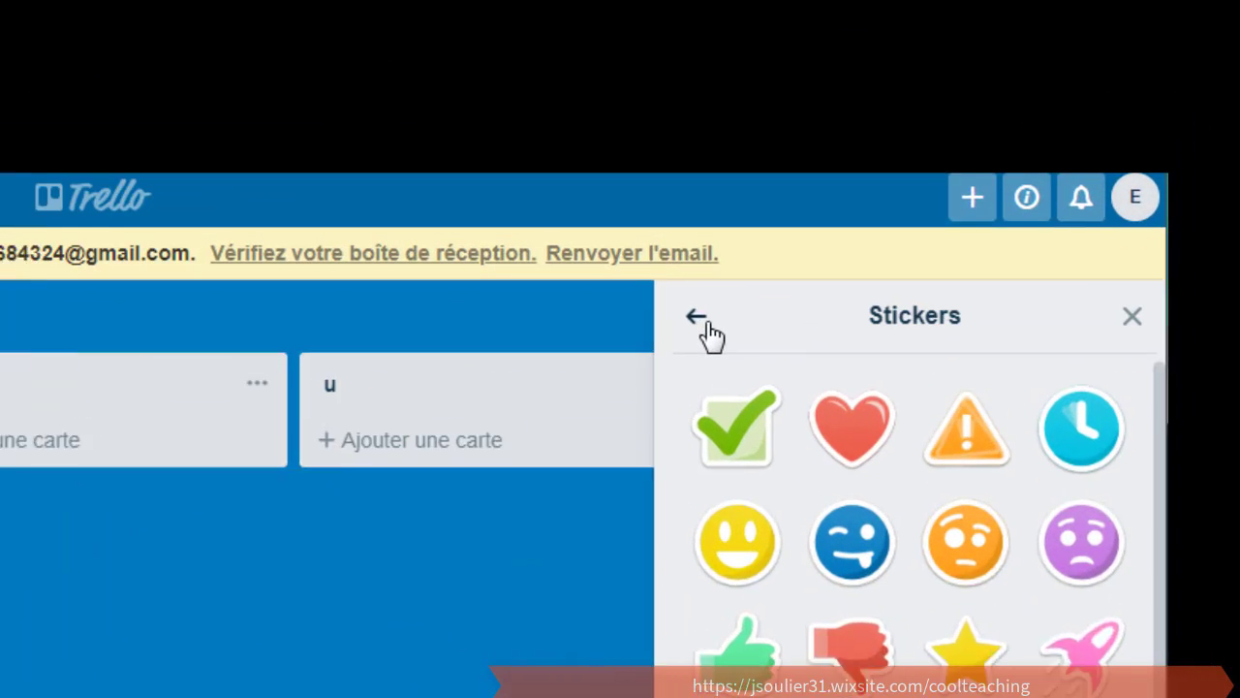
- Review the board's additional options and its settings, including team and comment permissions, and close the board menu
click(675, 332)
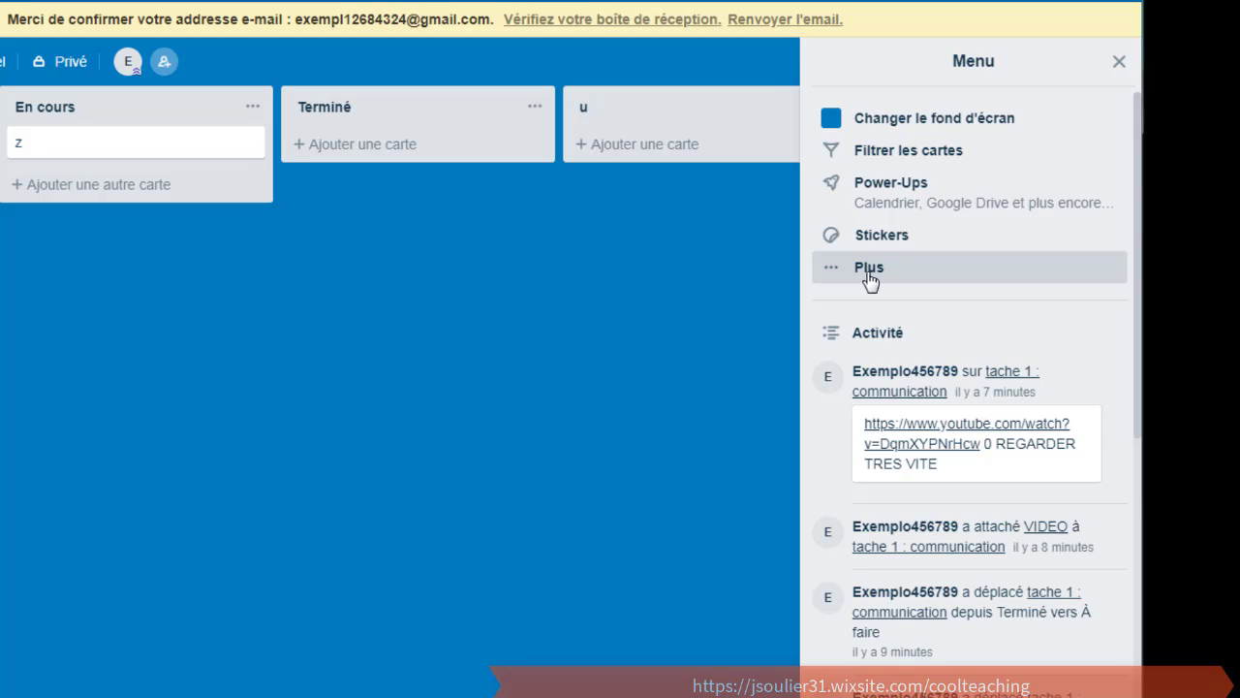
click(869, 272)
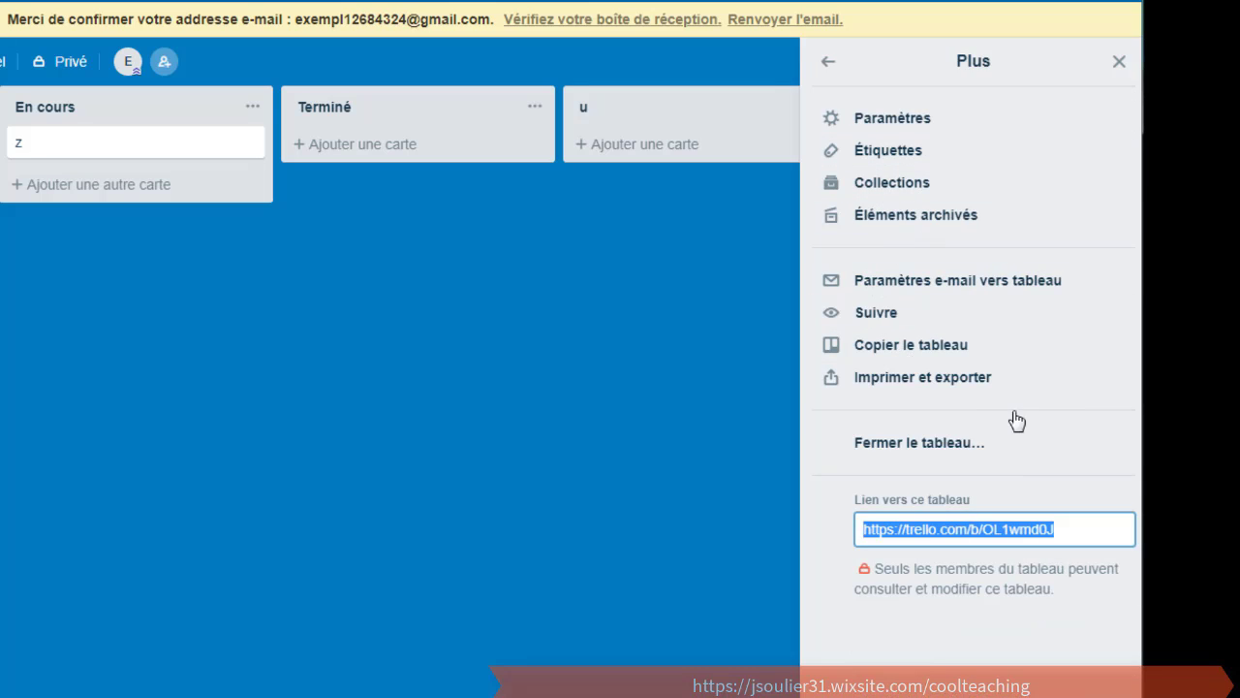
click(904, 119)
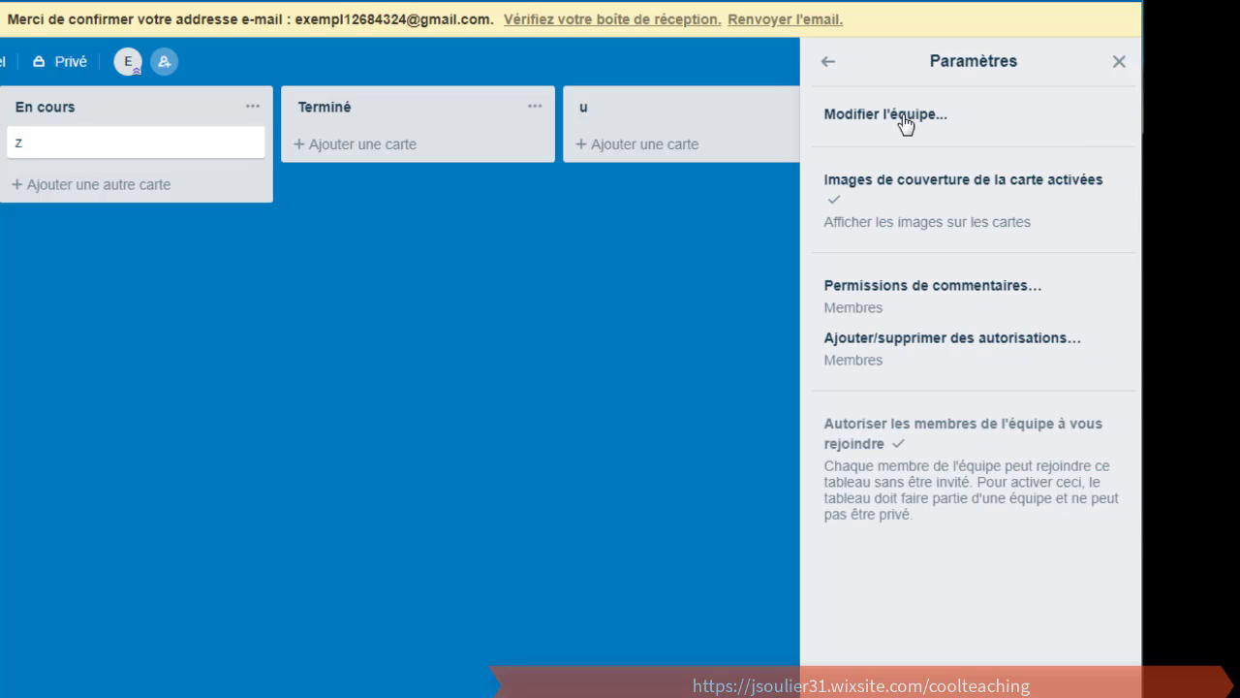
click(825, 64)
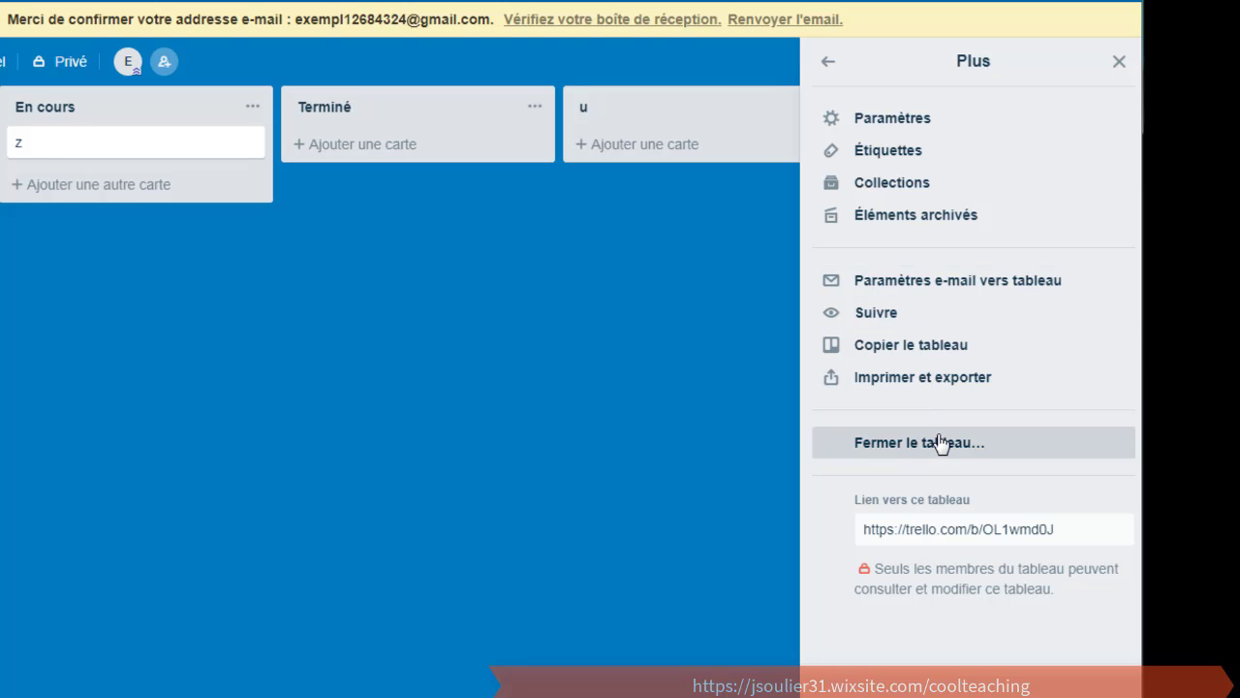
click(1119, 64)
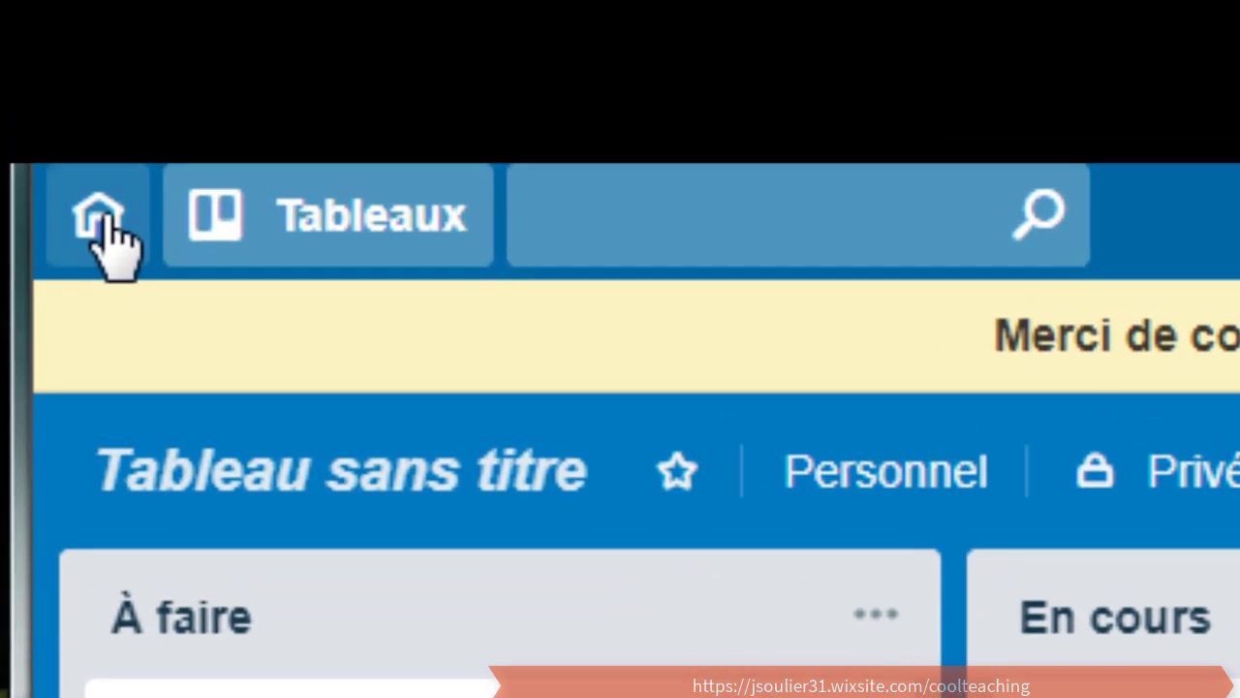
- Go to the boards overview, examine the form for creating a team and close it without creating one
click(26, 55)
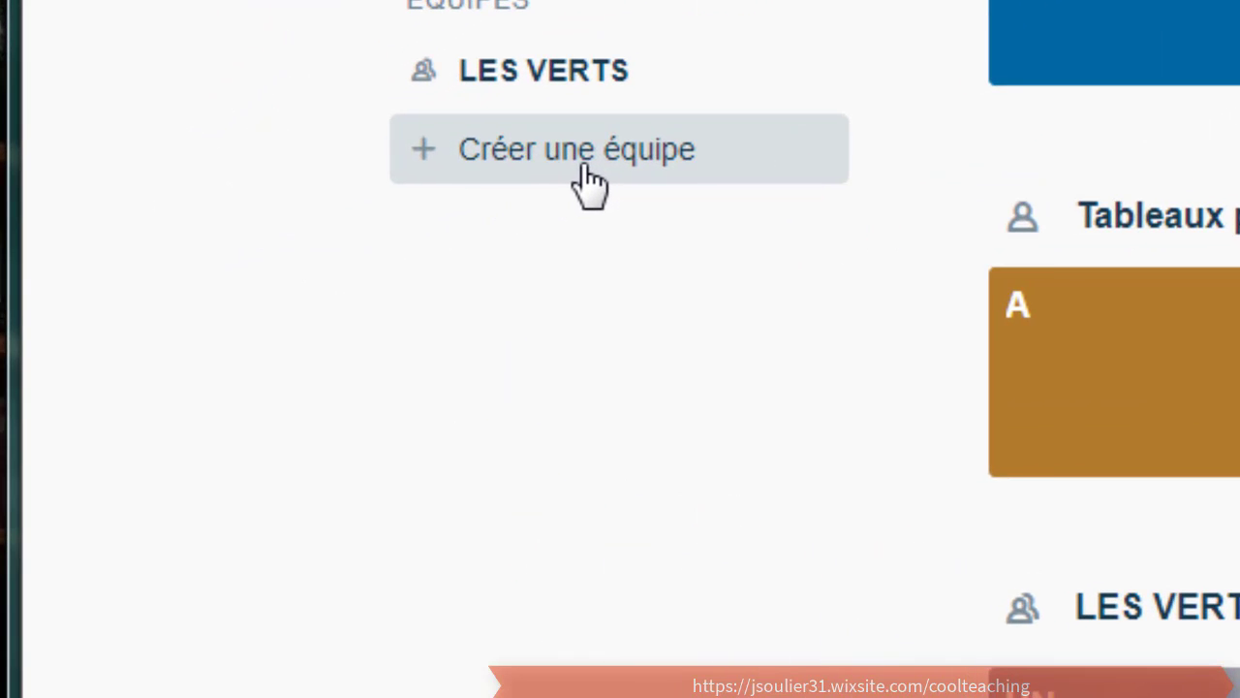
click(223, 278)
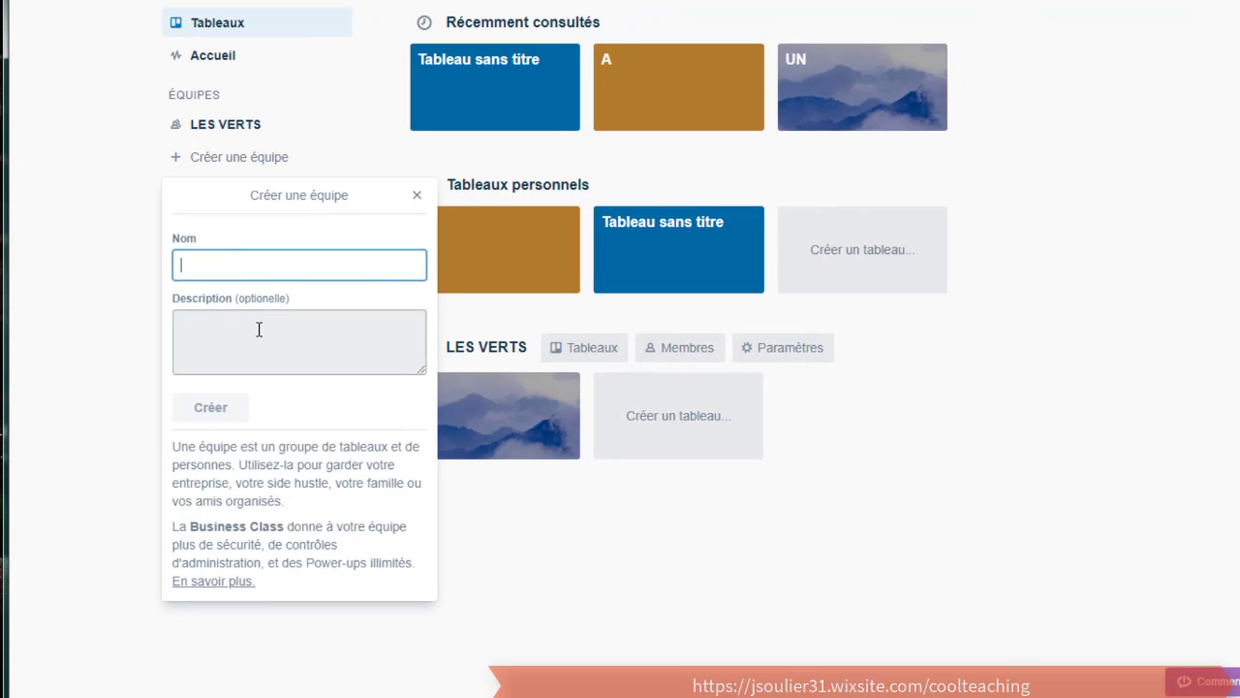
click(416, 195)
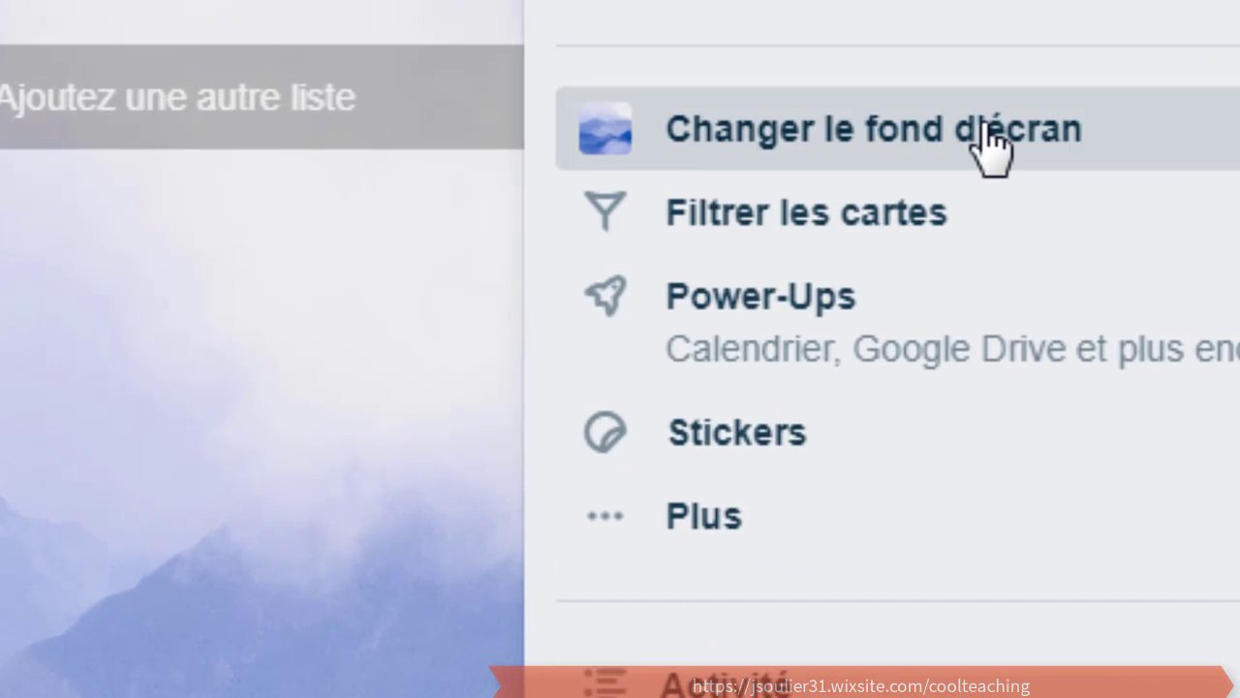
- Try an orange background on the "UN" board, change it to dark green and close the board menu
click(1153, 45)
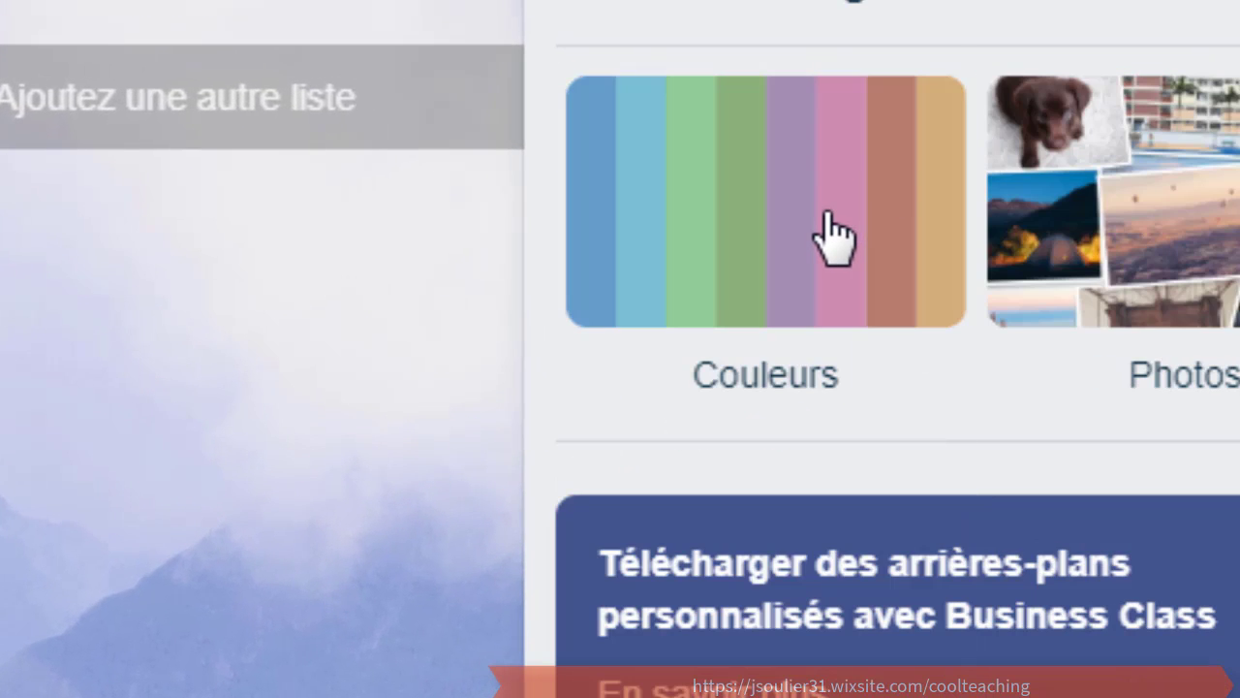
click(833, 236)
click(1153, 114)
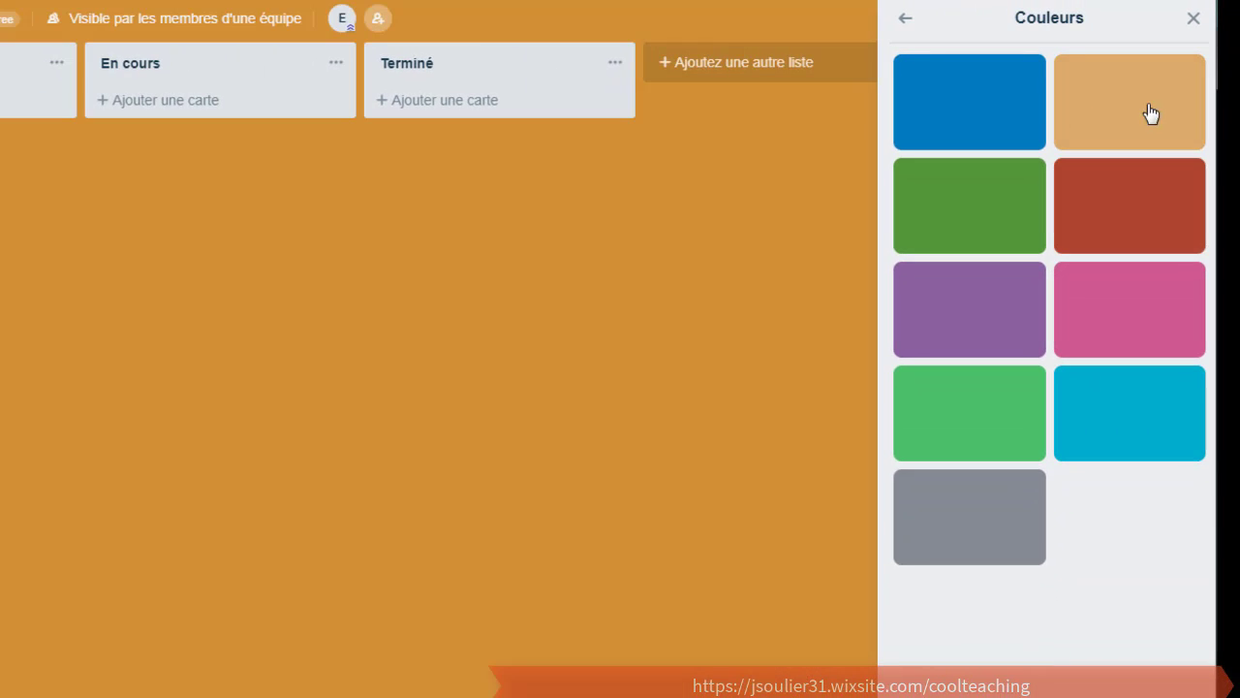
click(940, 180)
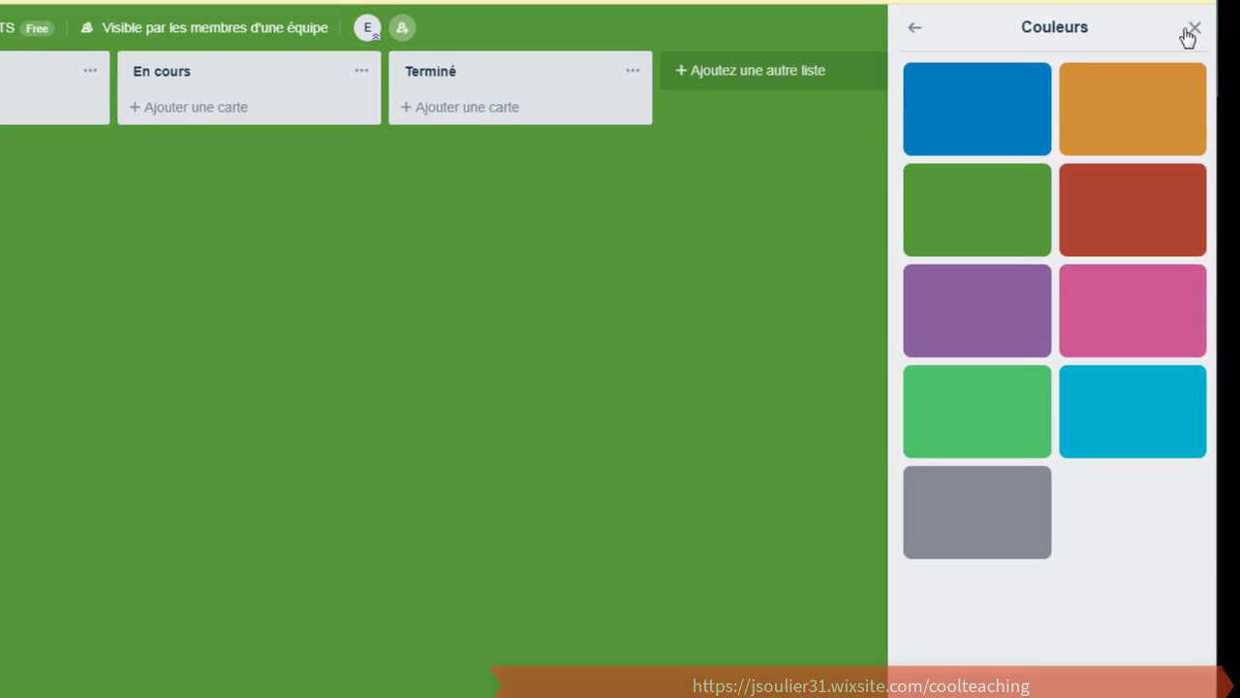
click(1190, 31)
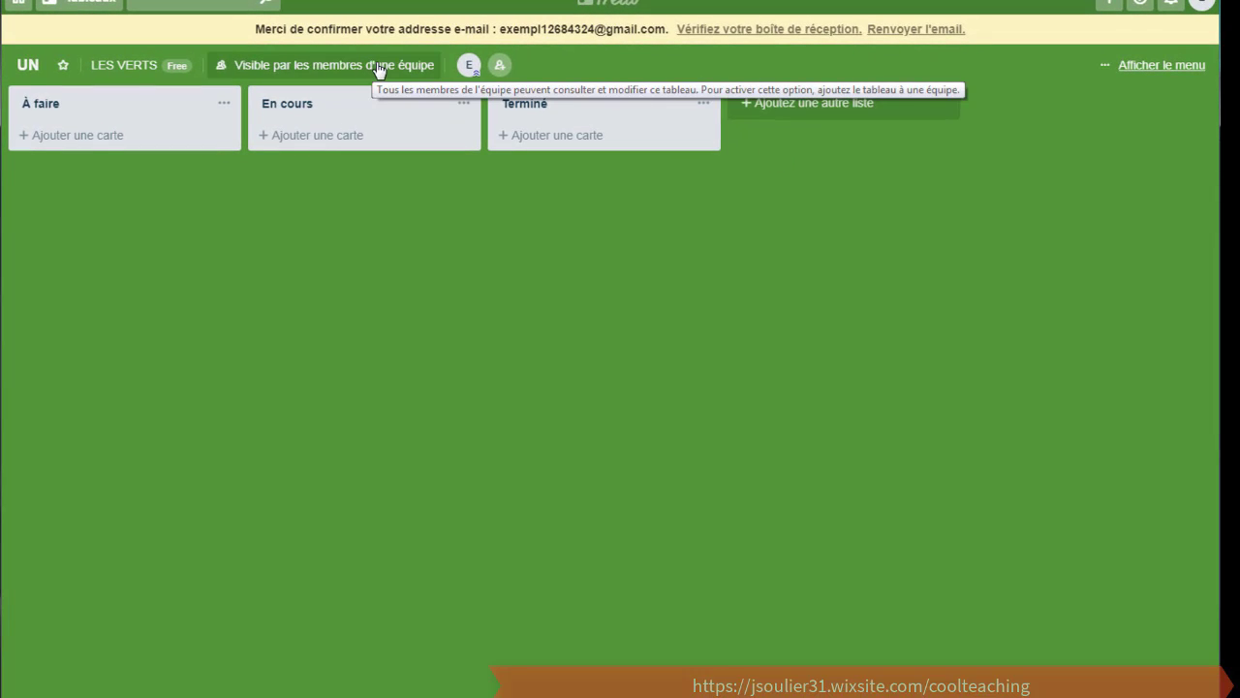
- Examine the visibility choices and the member invitation form of the "UN" board, closing both without changes
click(379, 67)
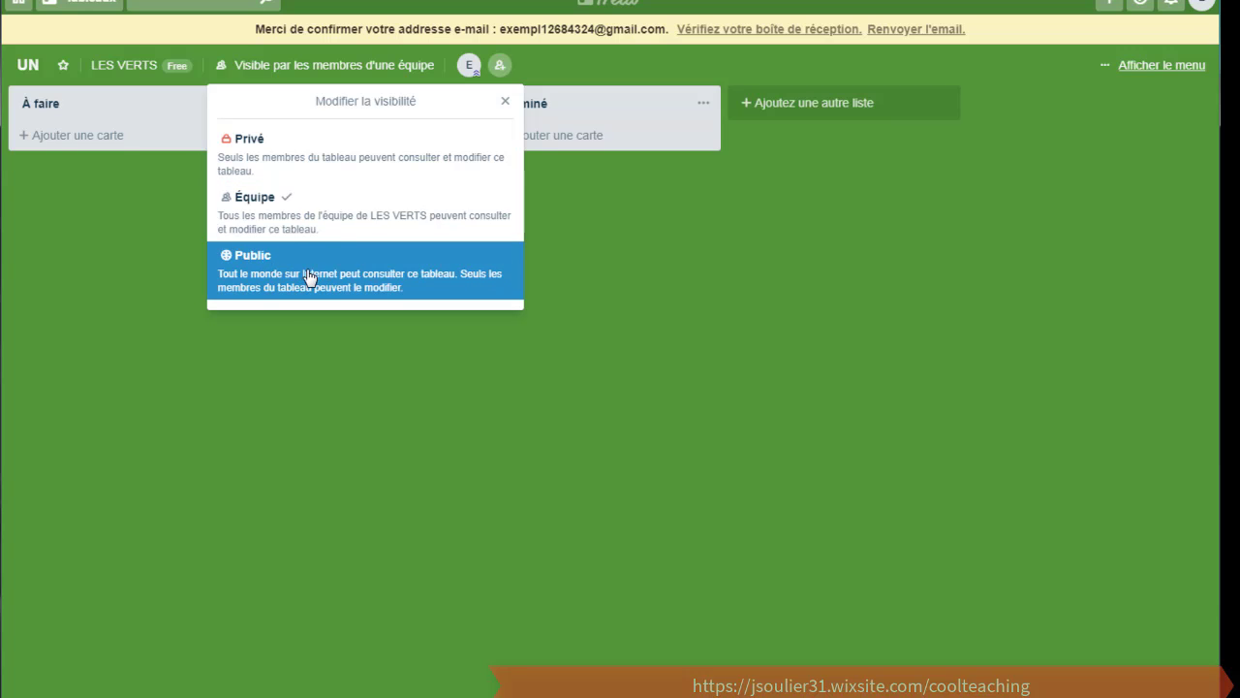
click(721, 261)
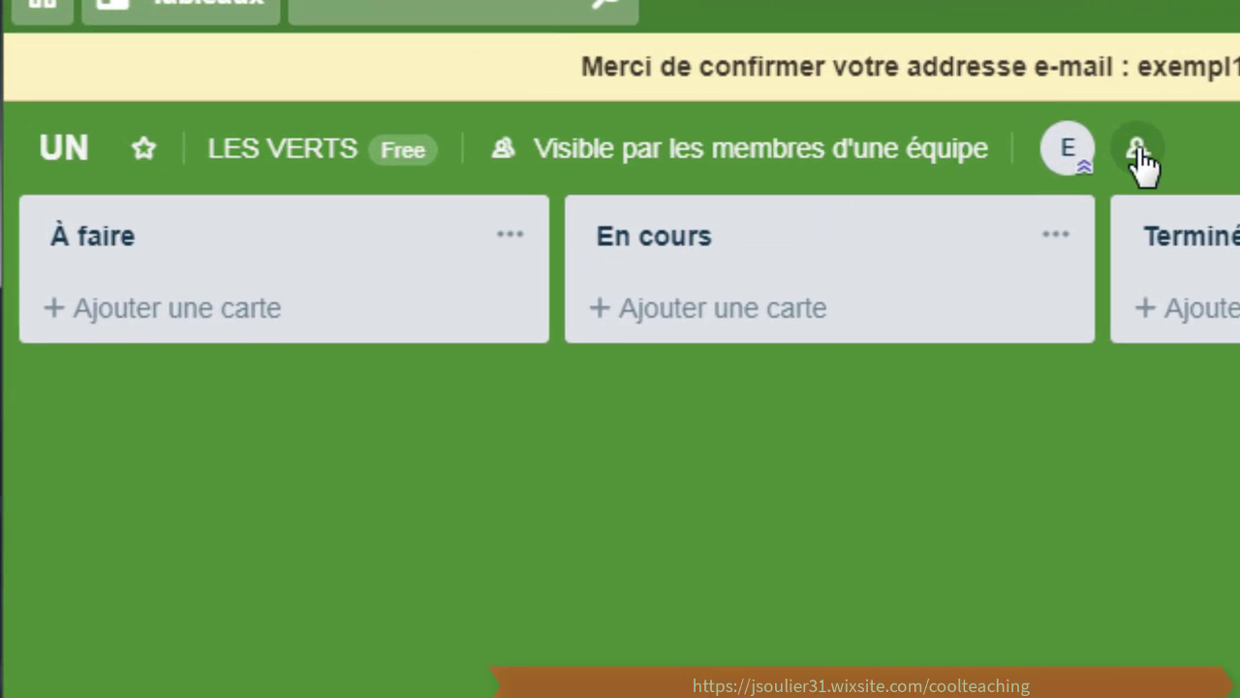
click(1156, 147)
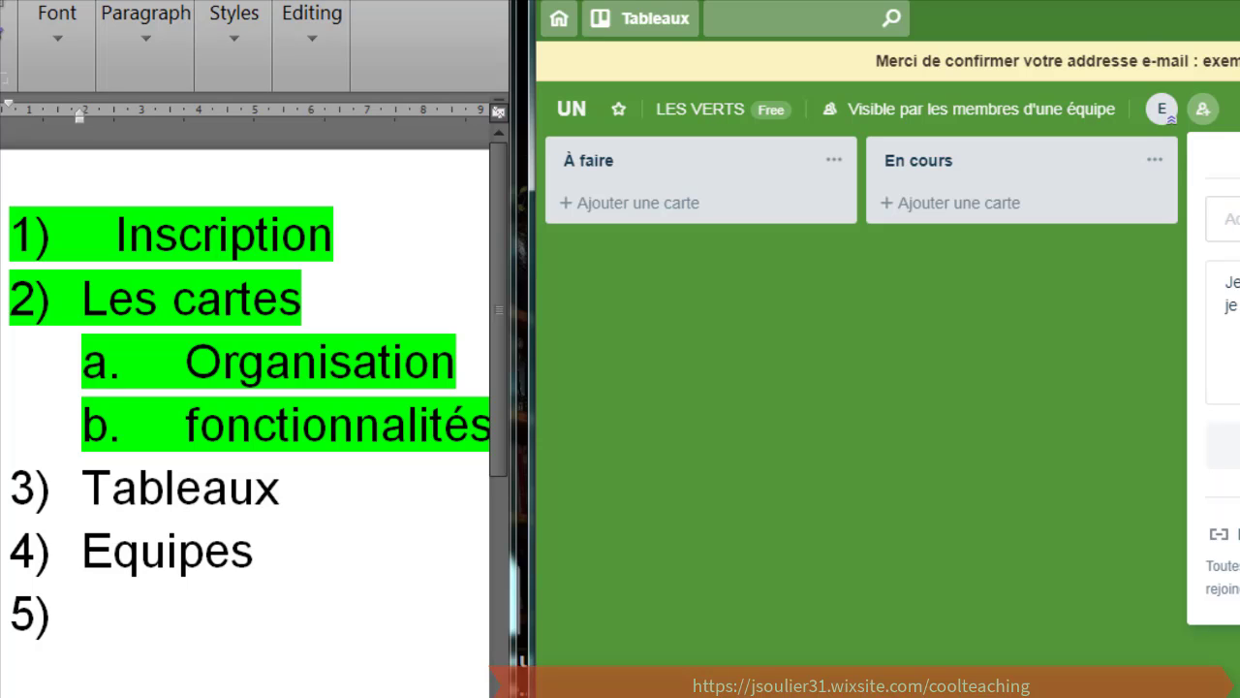
triple_click(1228, 291)
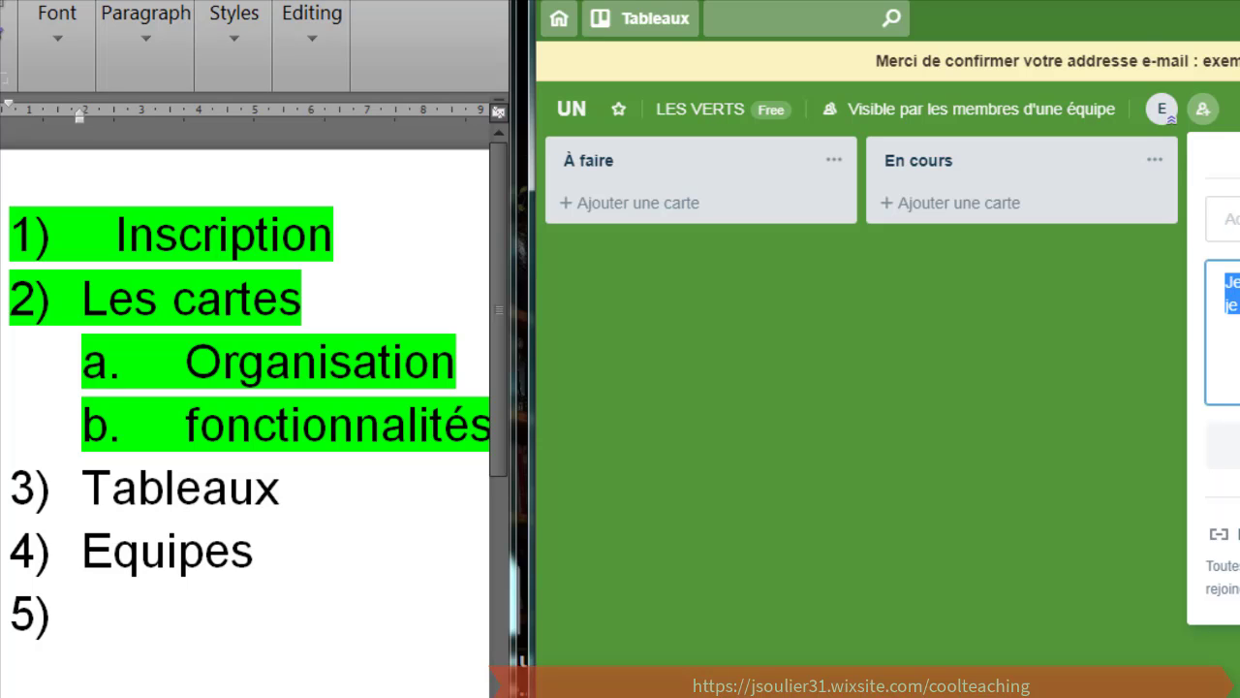
click(966, 234)
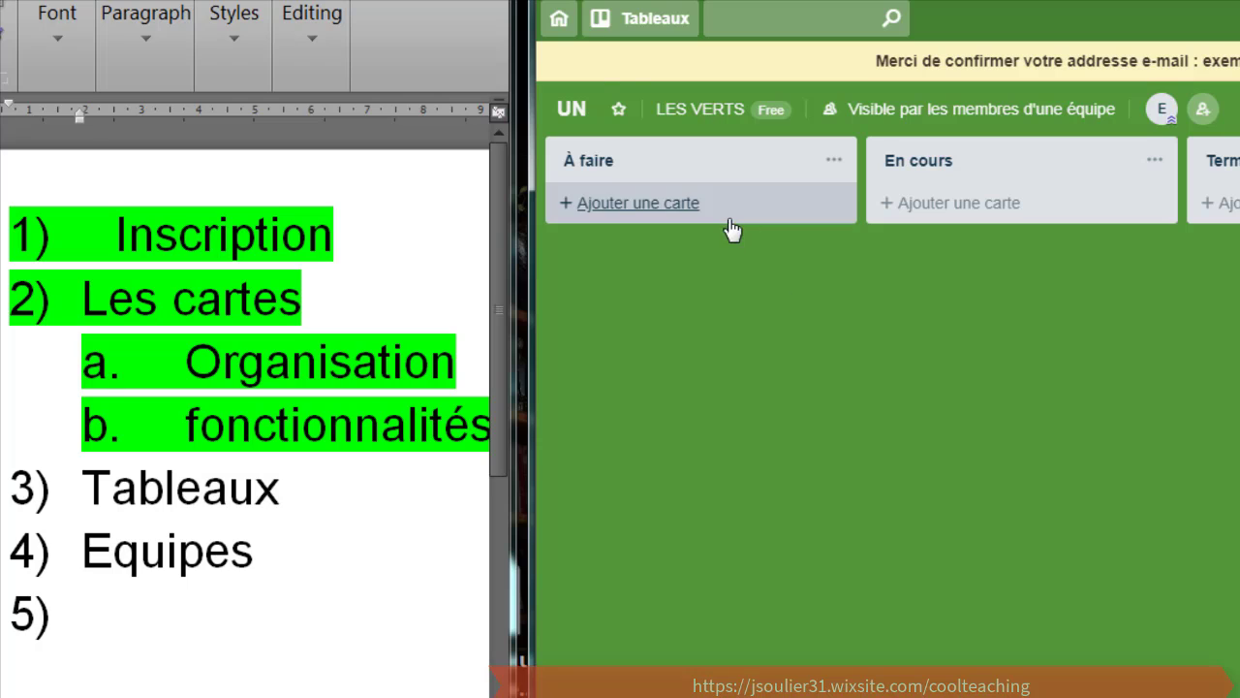
- Return to the boards overview and open the "Tableau sans titre" board, leaving its title as is
click(559, 21)
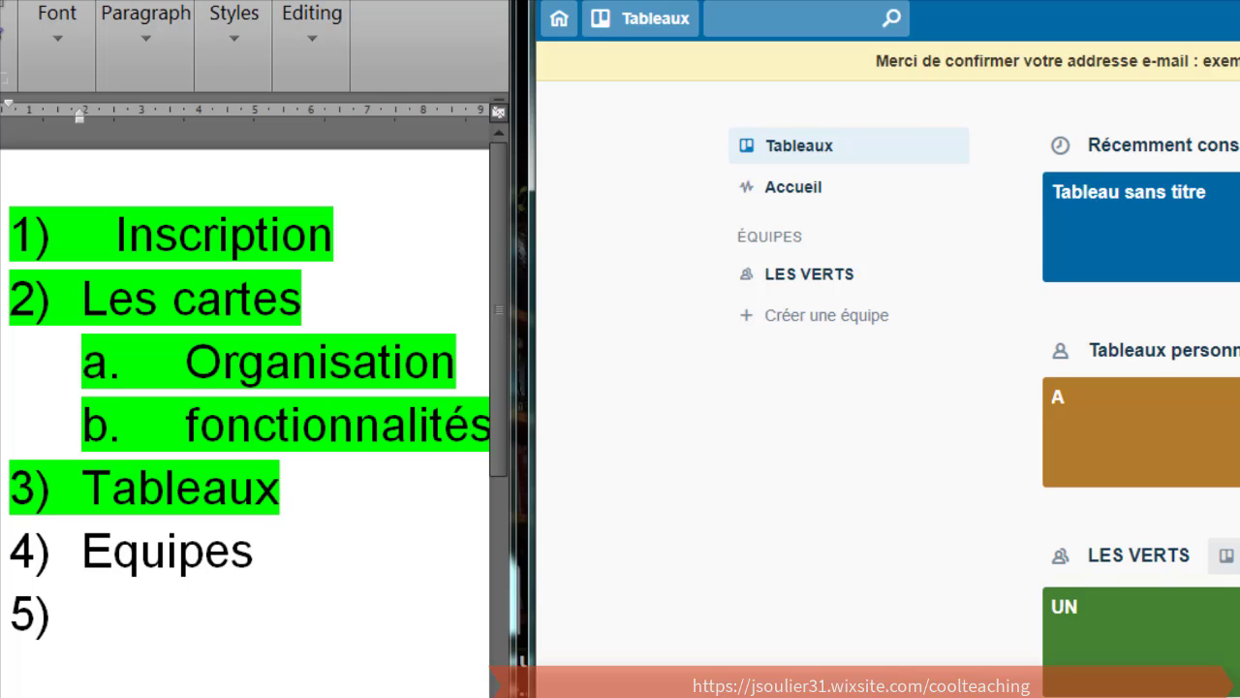
click(1139, 228)
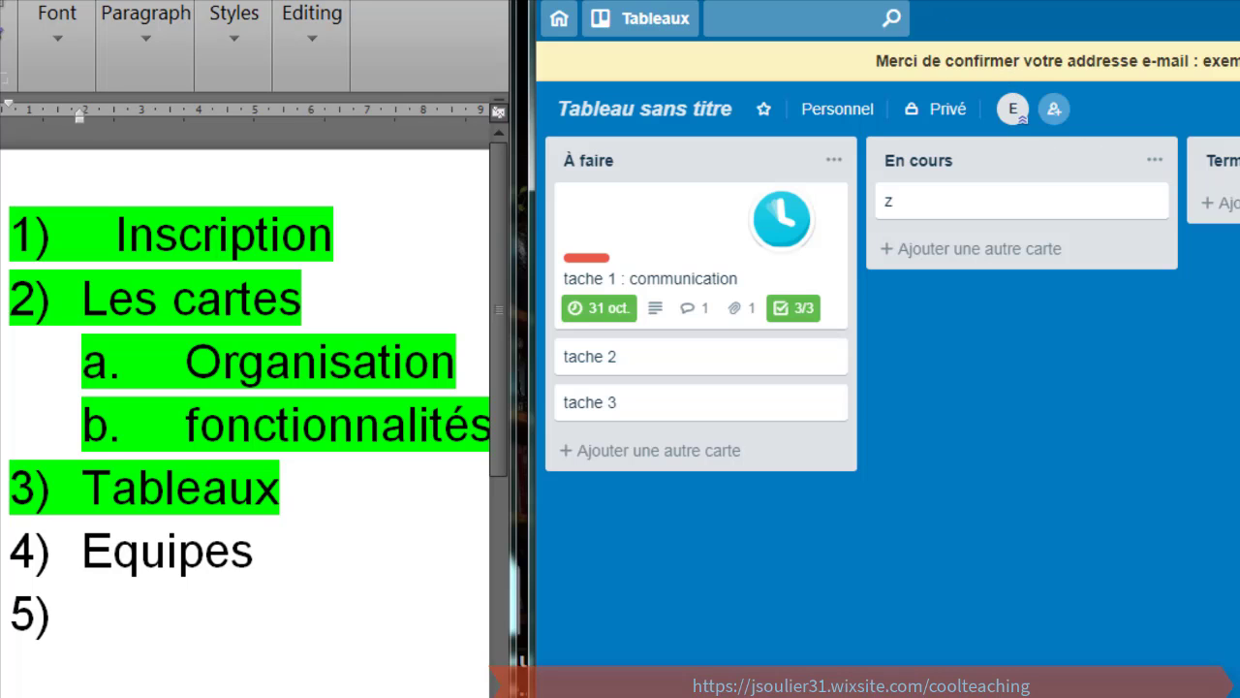
click(673, 115)
click(1032, 441)
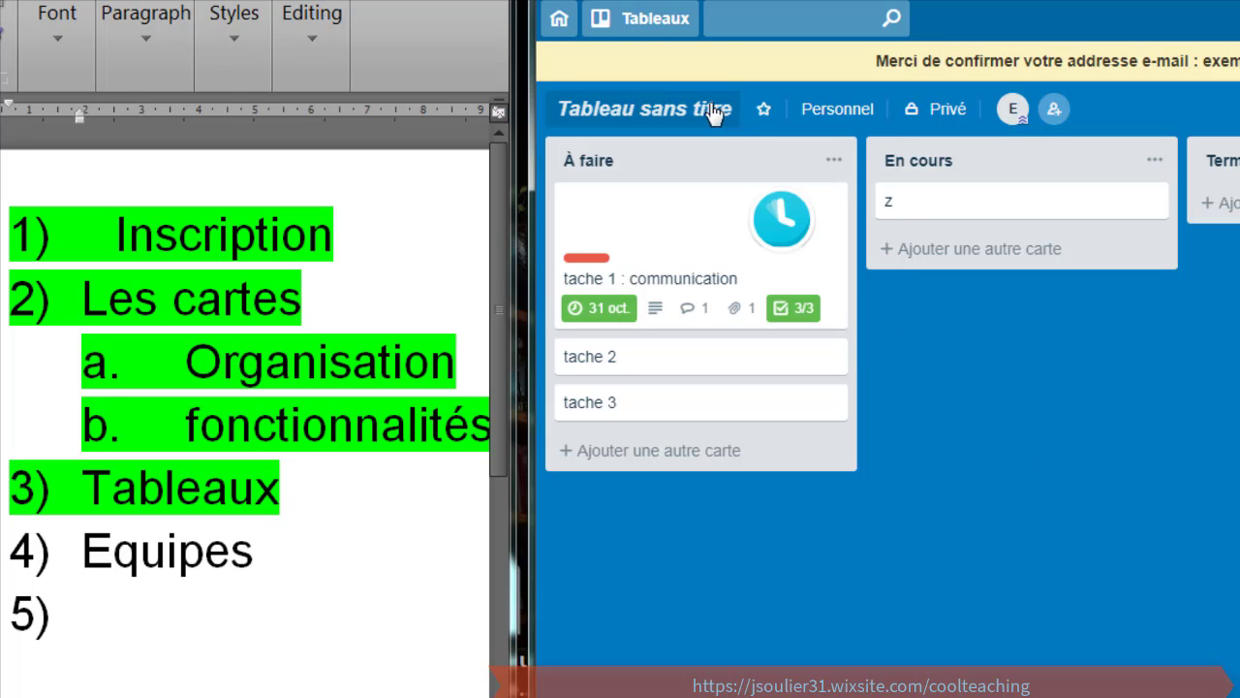
- Remove board "A" from the recent boards and add "A" and "Tableau sans titre" to the favourites
click(669, 39)
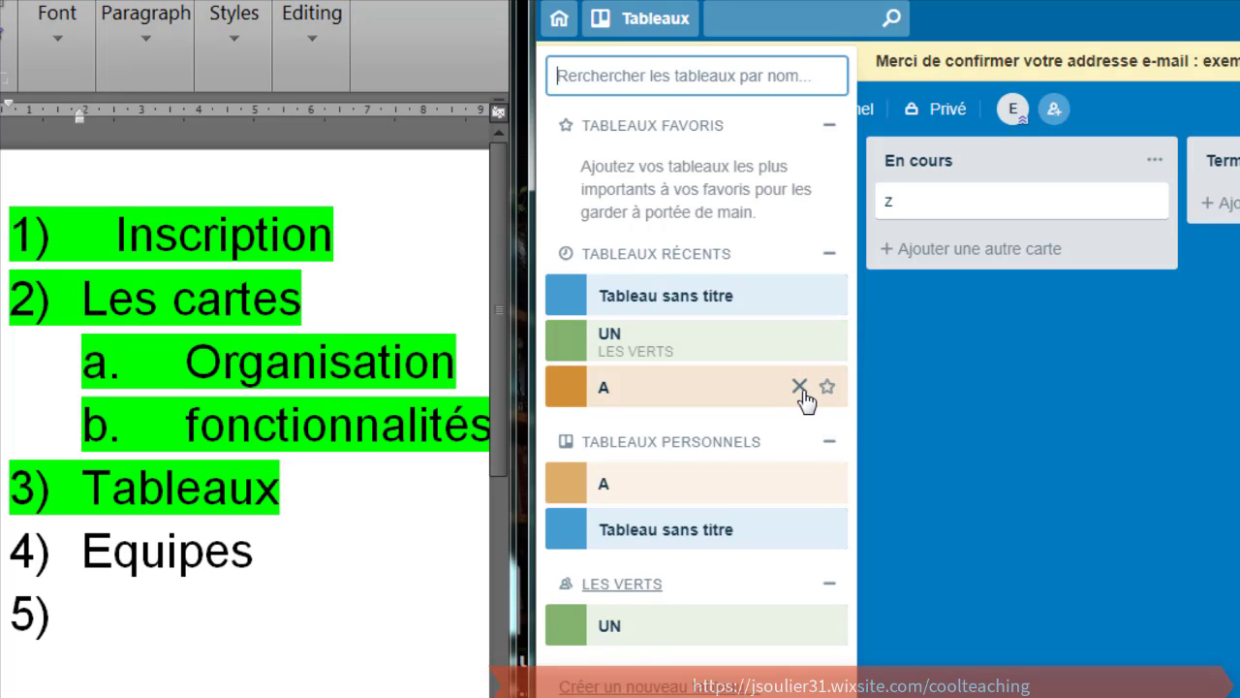
click(799, 386)
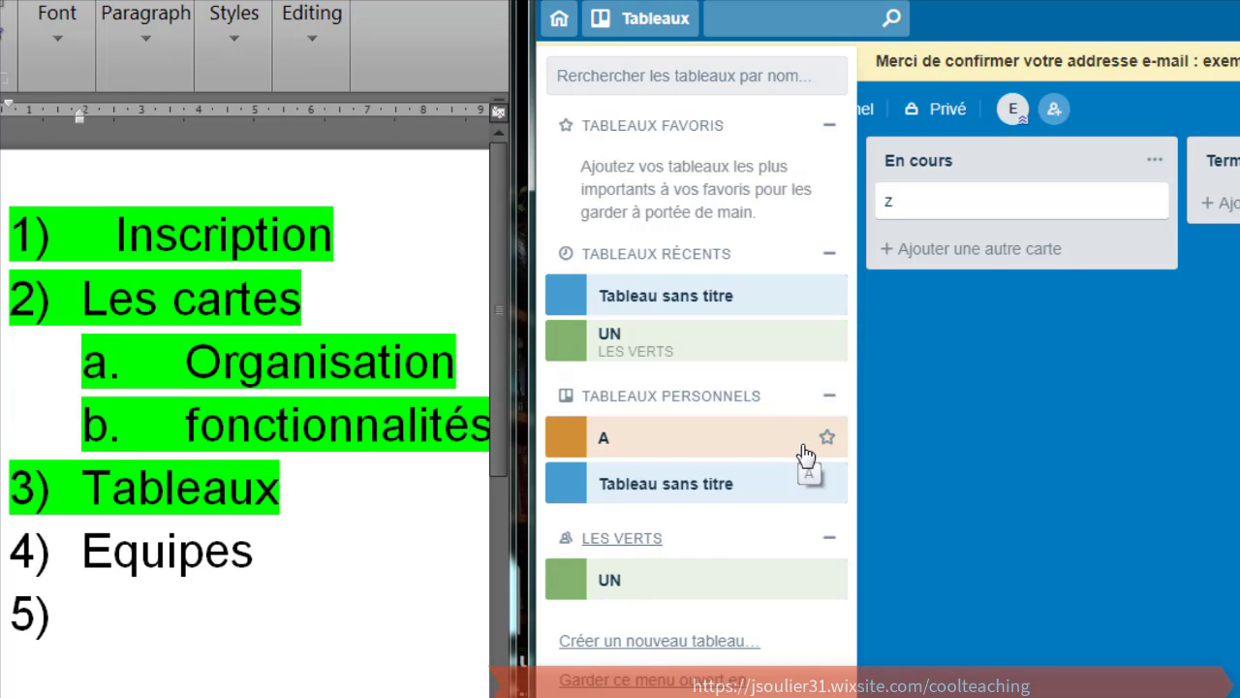
click(828, 438)
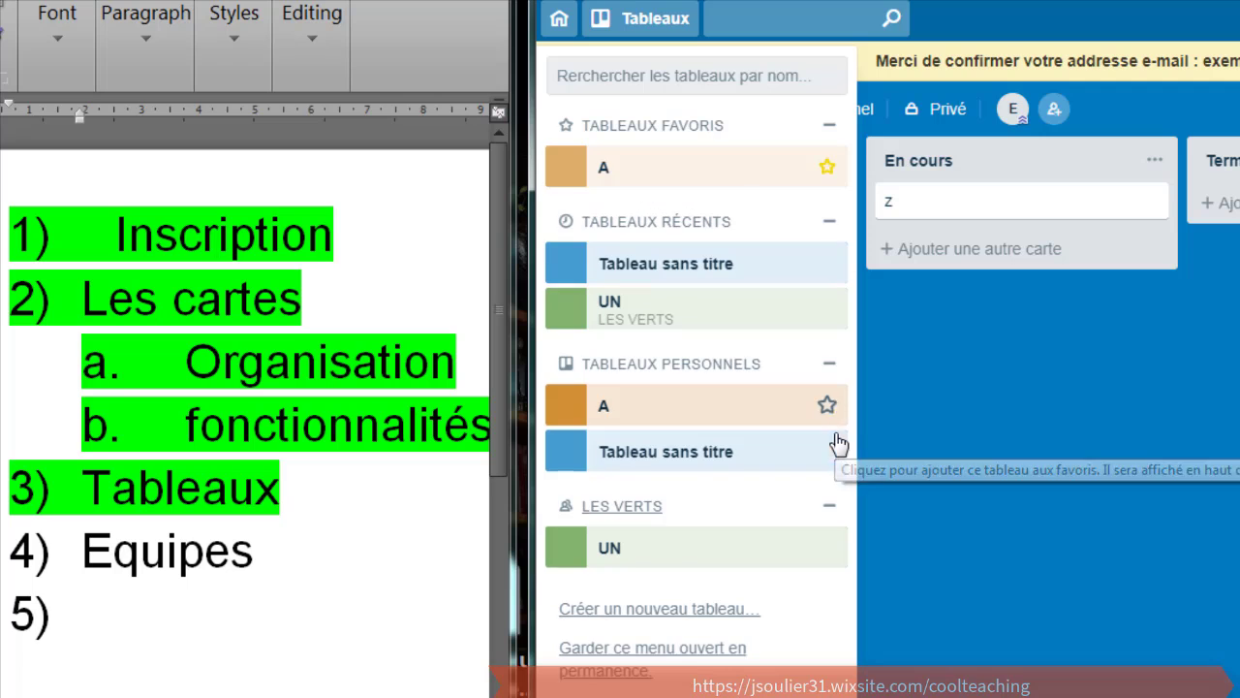
click(831, 452)
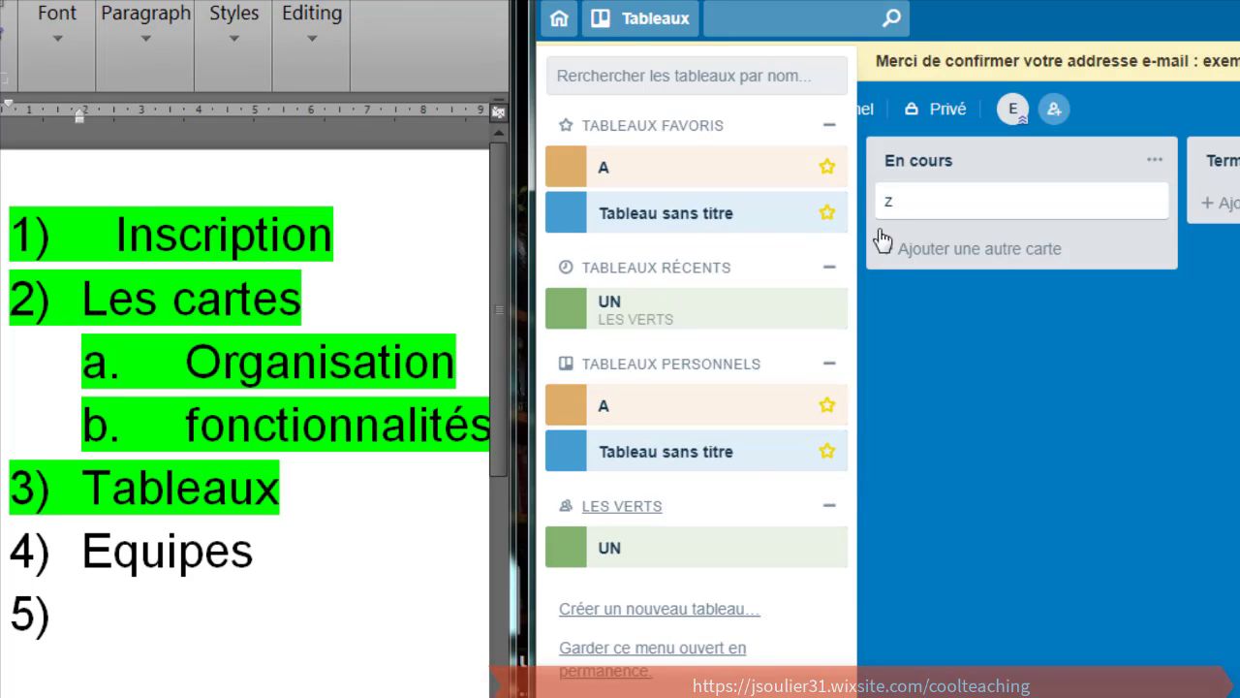
- Collapse and re-expand the favourite boards and recent boards sections of the board list
click(830, 126)
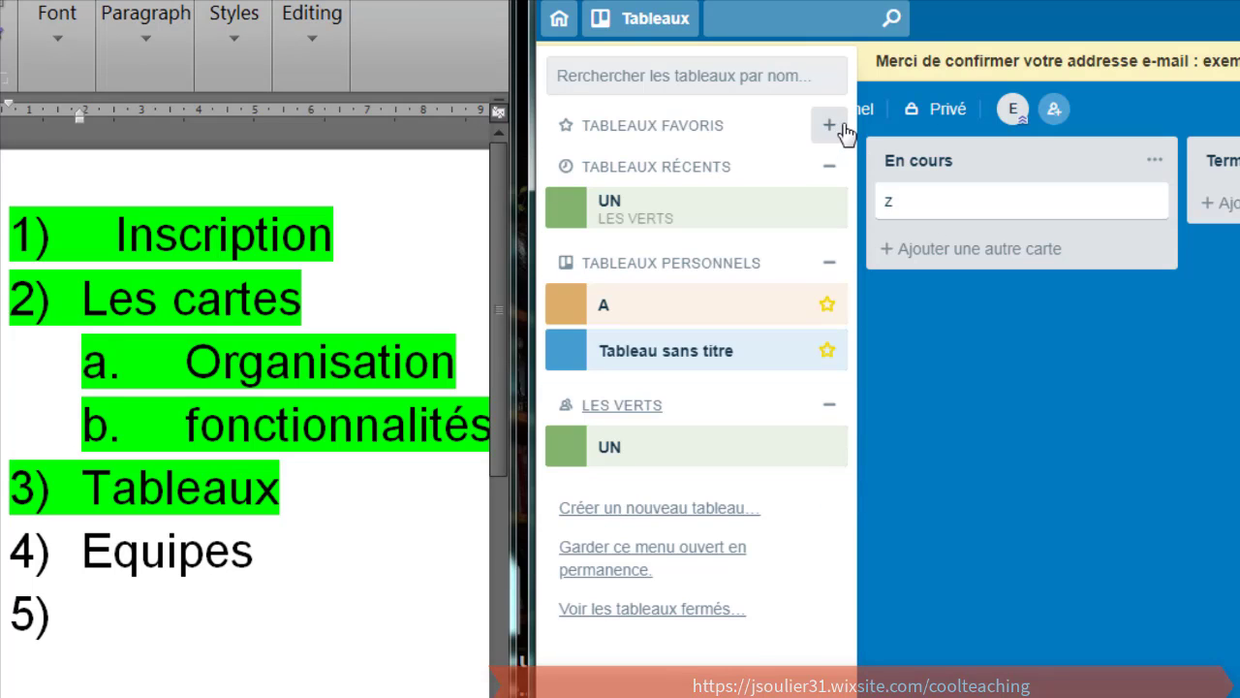
click(830, 126)
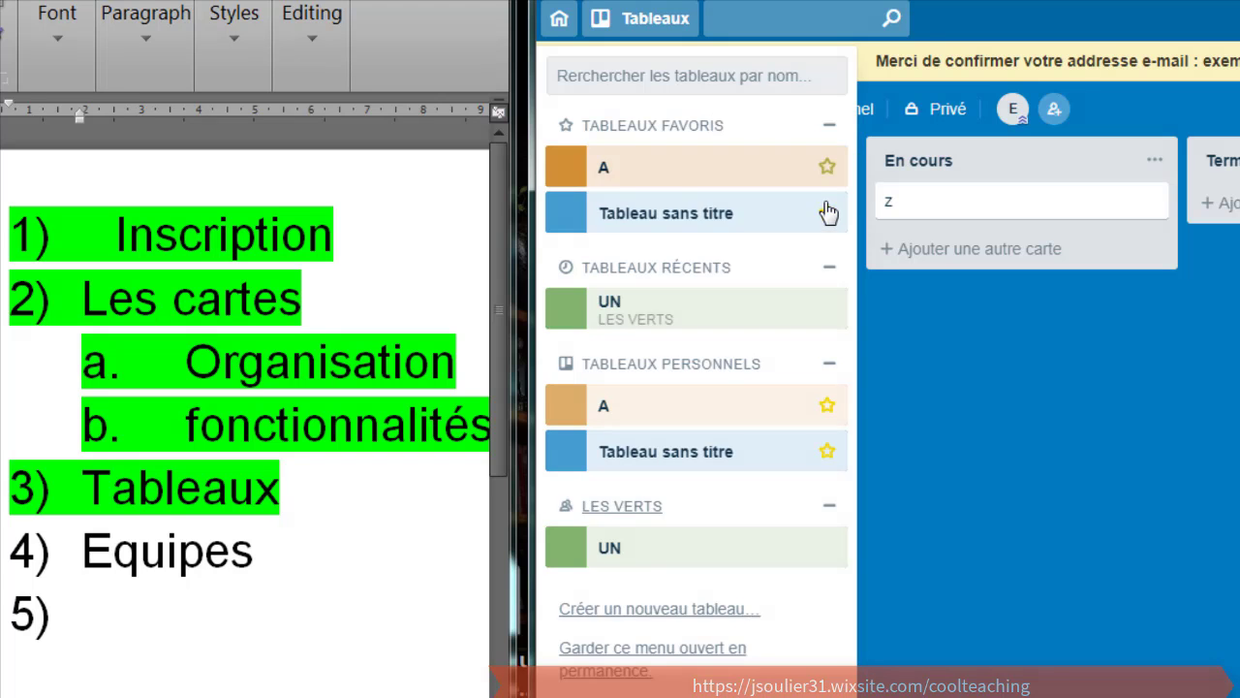
click(830, 277)
click(830, 276)
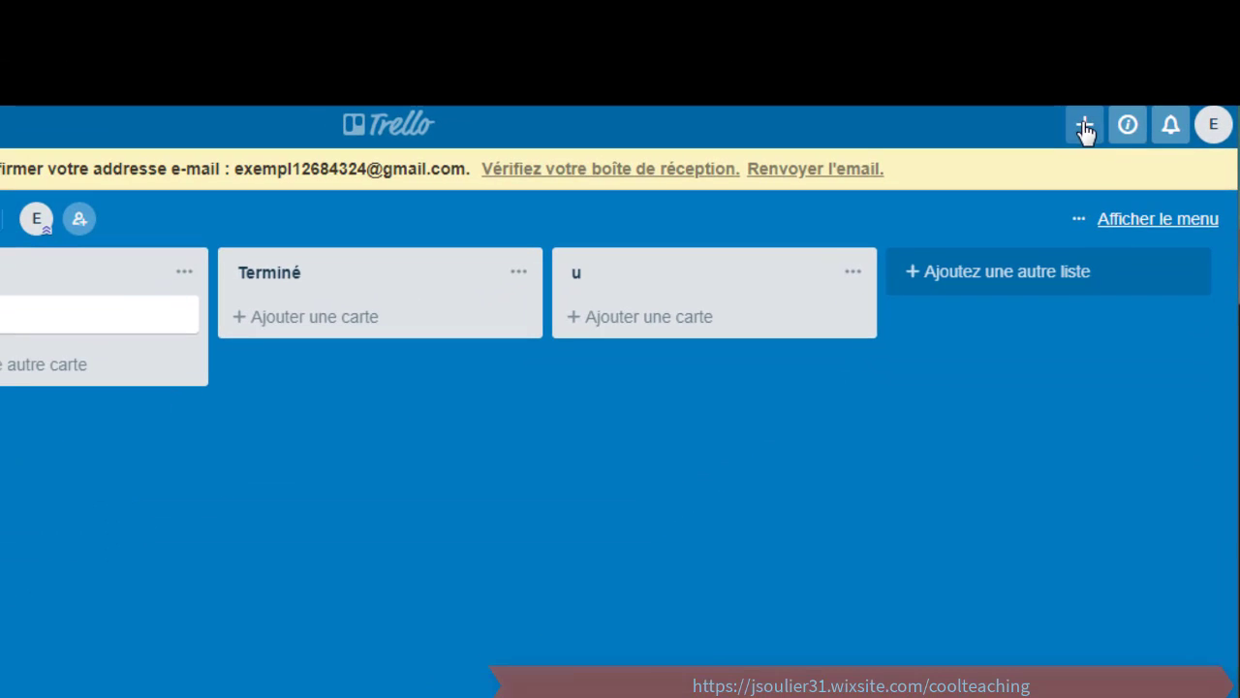
- Look at the creation options, close them and display the menu of the "Tableau sans titre" board
click(1084, 129)
click(1075, 573)
click(1164, 221)
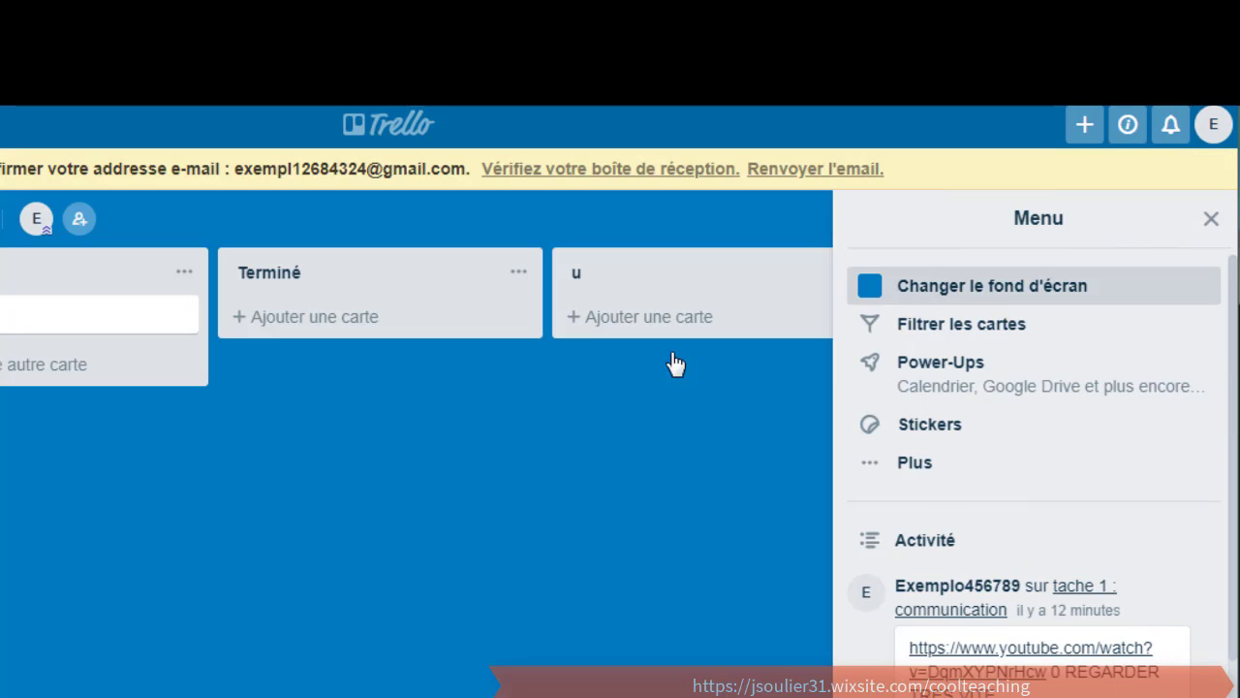